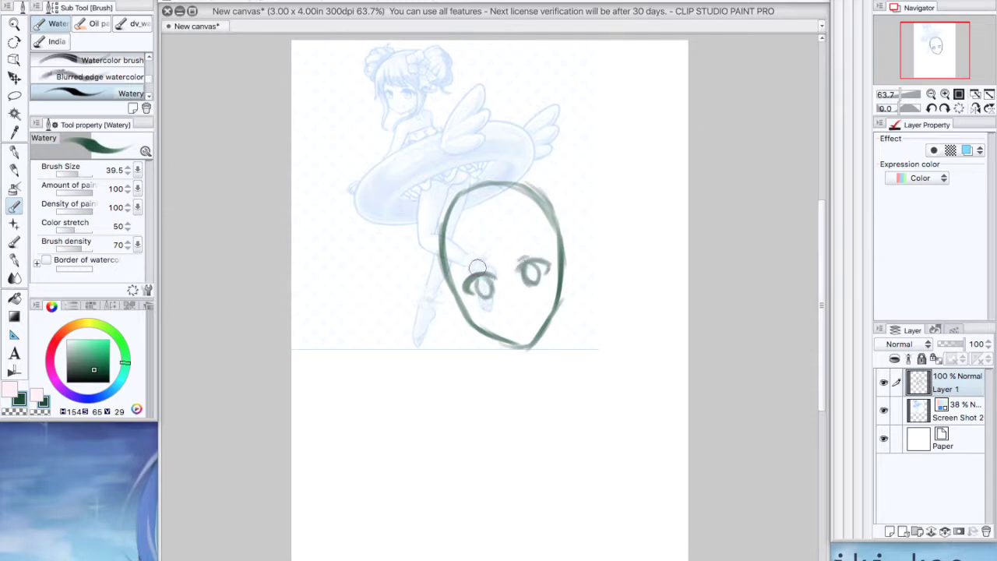
Sketch the mouth and neck on the head, checking the face in a horizontally flipped view
{"action": "left_click", "coordinate": [975, 109]}
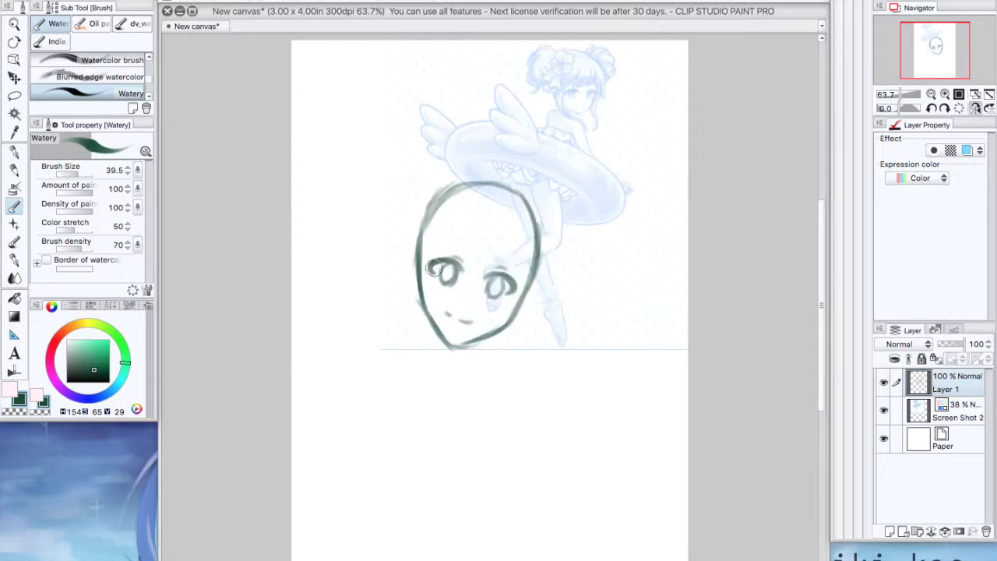
{"action": "left_click", "coordinate": [976, 108]}
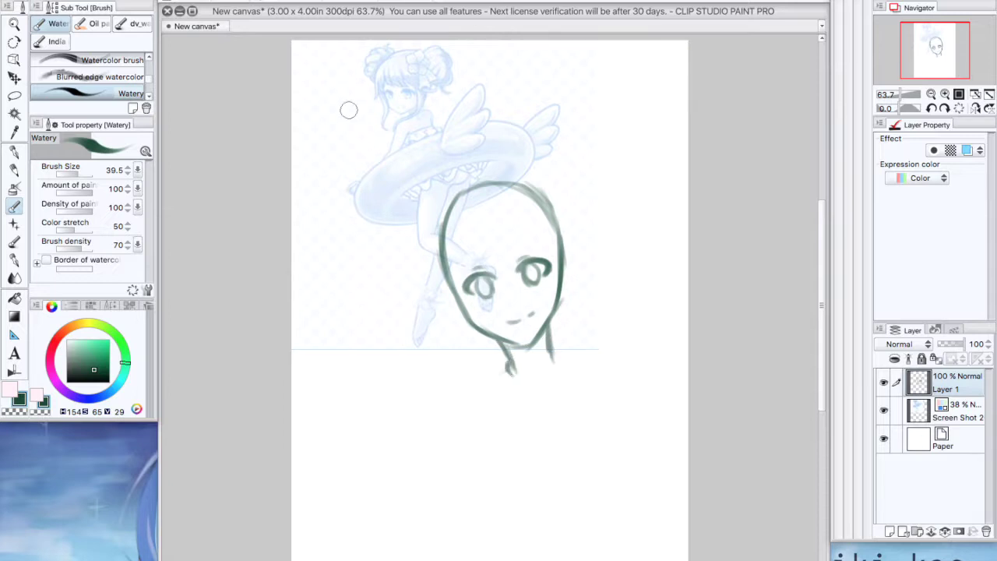
{"action": "left_click_drag", "start_coordinate": [504, 375], "coordinate": [491, 380]}
Shift the head sketch left and slightly down with a transform and apply it
{"action": "key", "text": "super+t"}
{"action": "left_click_drag", "start_coordinate": [506, 273], "coordinate": [487, 285]}
{"action": "key", "text": "b"}
{"action": "left_click", "coordinate": [560, 221]}
Sketch both rounded shoulders curving outward and down from the base of the neck
{"action": "mouse_move", "coordinate": [492, 380]}
{"action": "left_mouse_down"}
{"action": "mouse_move", "coordinate": [434, 402]}
{"action": "mouse_move", "coordinate": [445, 452]}
{"action": "left_mouse_up"}
{"action": "mouse_move", "coordinate": [561, 367]}
{"action": "left_mouse_down"}
{"action": "mouse_move", "coordinate": [607, 370]}
{"action": "mouse_move", "coordinate": [611, 417]}
{"action": "left_mouse_up"}
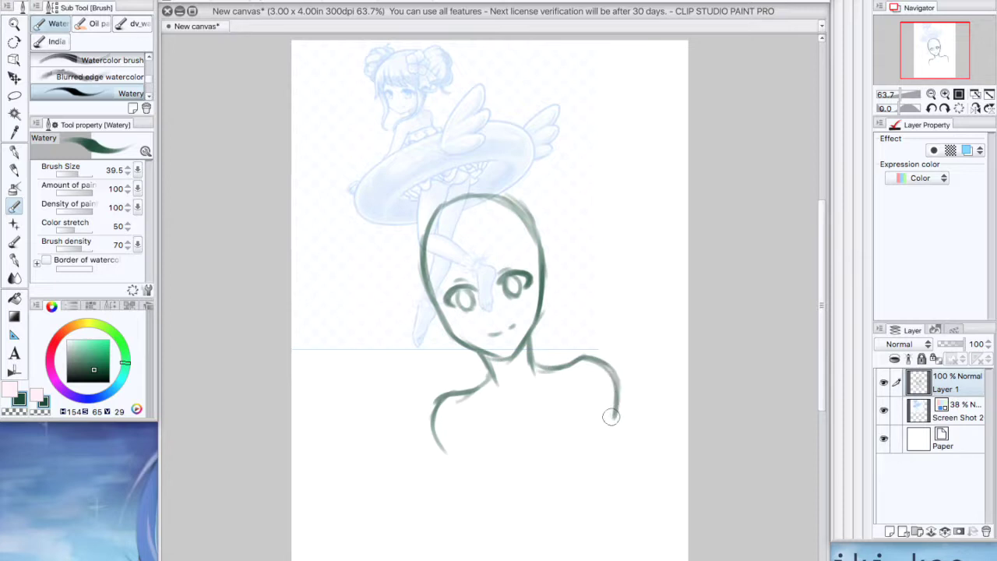
{"action": "mouse_move", "coordinate": [469, 383]}
{"action": "left_mouse_down"}
{"action": "mouse_move", "coordinate": [436, 406]}
{"action": "mouse_move", "coordinate": [443, 448]}
{"action": "left_mouse_up"}
Sketch wispy bangs across the forehead and long side locks framing both sides of the face
{"action": "left_click_drag", "start_coordinate": [451, 229], "coordinate": [475, 285]}
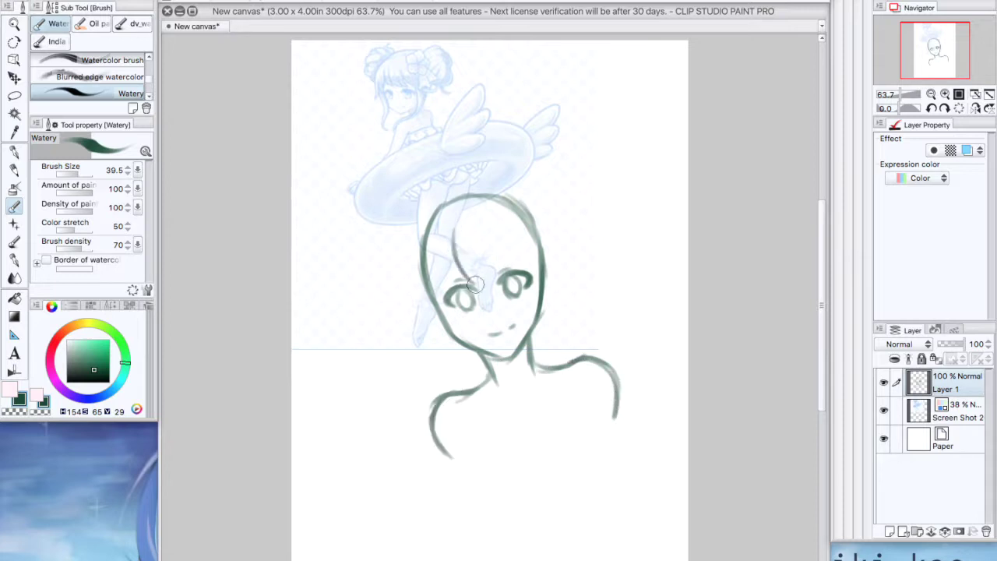
{"action": "left_click_drag", "start_coordinate": [489, 234], "coordinate": [507, 272]}
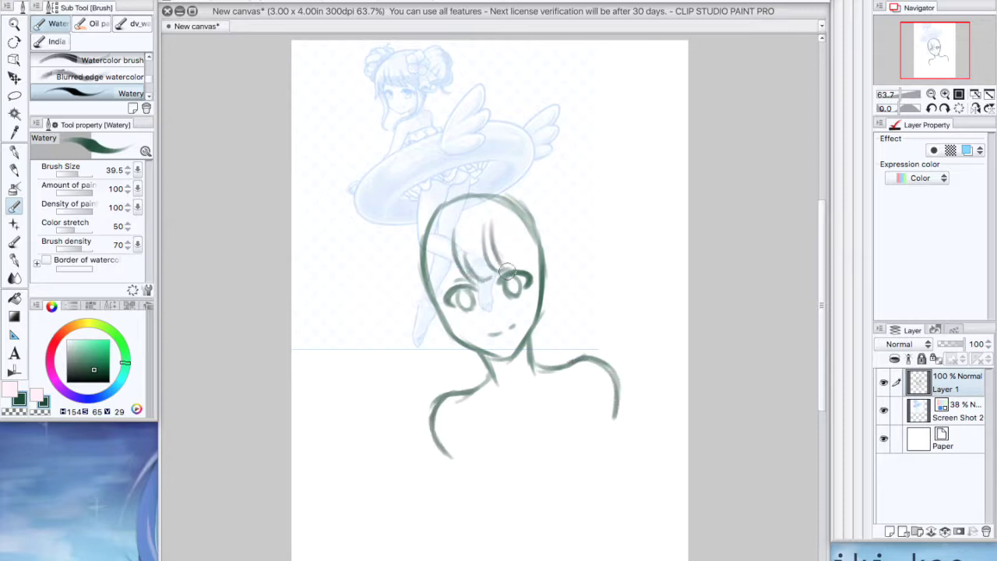
{"action": "mouse_move", "coordinate": [454, 232]}
{"action": "left_mouse_down"}
{"action": "mouse_move", "coordinate": [457, 270]}
{"action": "mouse_move", "coordinate": [445, 235]}
{"action": "mouse_move", "coordinate": [452, 292]}
{"action": "mouse_move", "coordinate": [430, 277]}
{"action": "mouse_move", "coordinate": [420, 249]}
{"action": "mouse_move", "coordinate": [425, 288]}
{"action": "mouse_move", "coordinate": [442, 309]}
{"action": "left_mouse_up"}
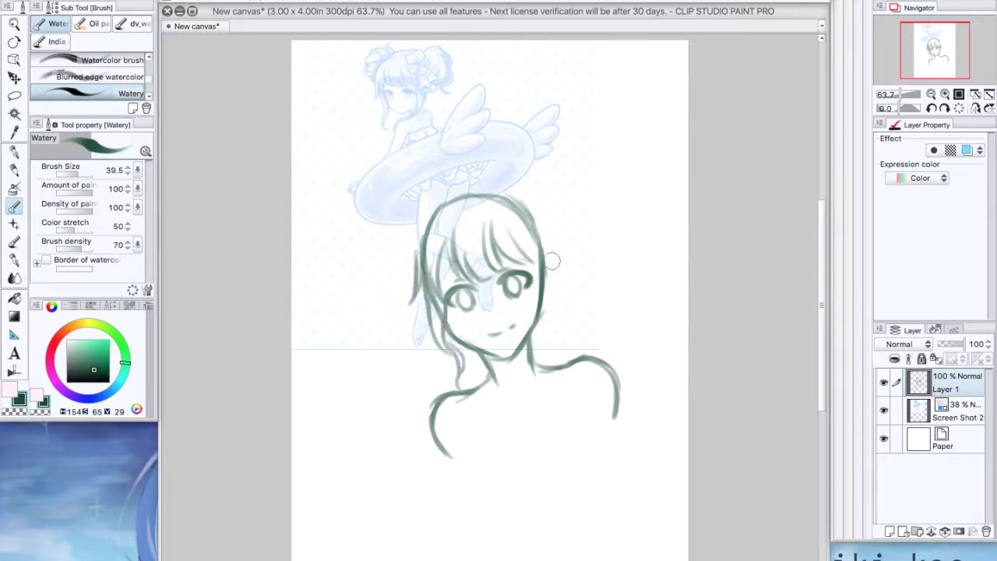
{"action": "left_click_drag", "start_coordinate": [541, 223], "coordinate": [556, 345]}
{"action": "mouse_move", "coordinate": [529, 263]}
{"action": "left_mouse_down"}
{"action": "mouse_move", "coordinate": [539, 305]}
{"action": "mouse_move", "coordinate": [555, 311]}
{"action": "mouse_move", "coordinate": [537, 339]}
{"action": "mouse_move", "coordinate": [553, 380]}
{"action": "left_mouse_up"}
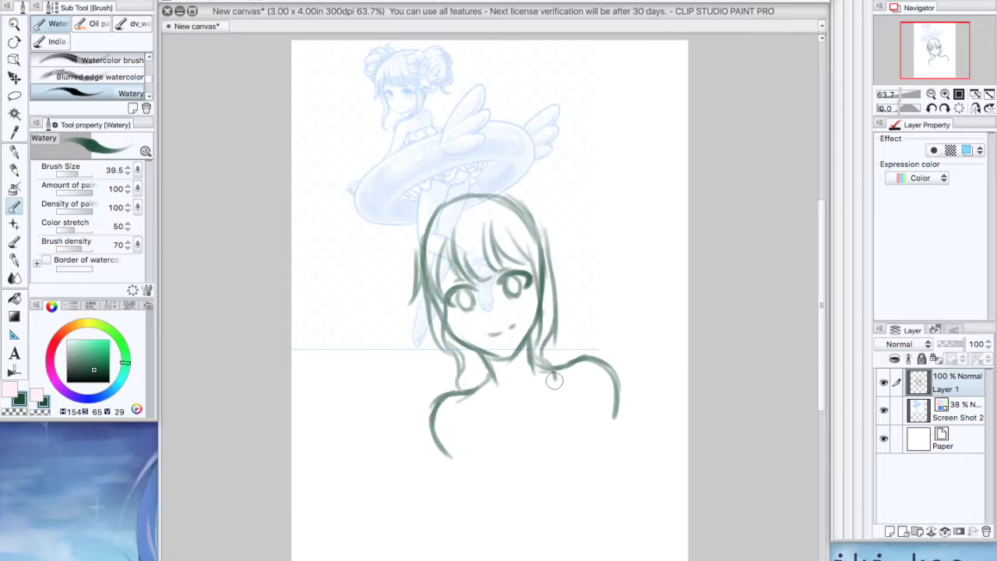
Erase the lower end of the left side lock and redraw it curving toward the shoulder
{"action": "left_click", "coordinate": [17, 260]}
{"action": "left_click_drag", "start_coordinate": [453, 355], "coordinate": [458, 382]}
{"action": "left_click", "coordinate": [14, 242]}
{"action": "left_click", "coordinate": [15, 206]}
{"action": "left_click_drag", "start_coordinate": [443, 323], "coordinate": [461, 362]}
{"action": "left_click_drag", "start_coordinate": [430, 315], "coordinate": [466, 374]}
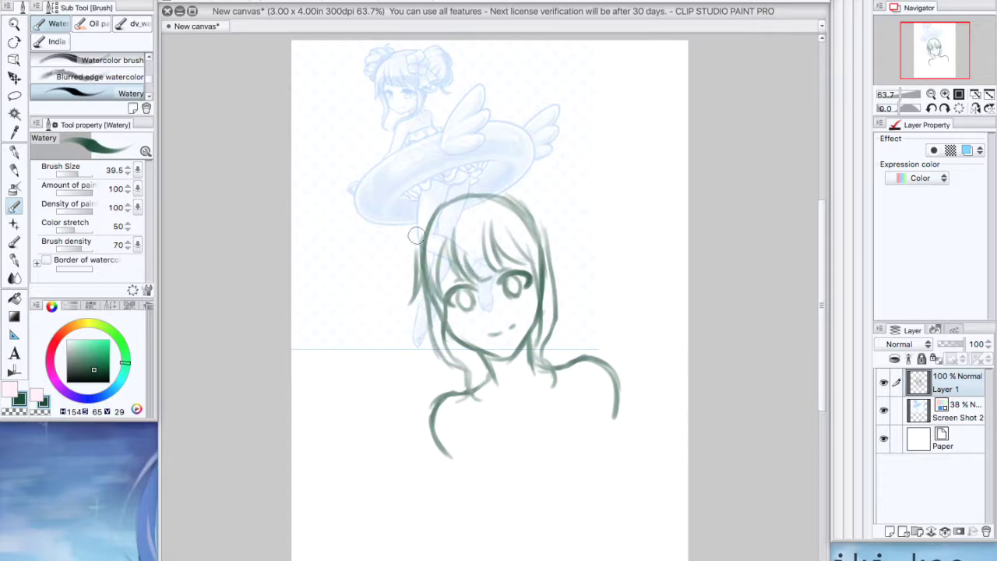
Sketch a large pointed-petal flower on the upper right of the hair, clearing the head outline beneath it
{"action": "left_click_drag", "start_coordinate": [412, 241], "coordinate": [429, 207]}
{"action": "left_click", "coordinate": [226, 1]}
{"action": "left_click", "coordinate": [227, 1]}
{"action": "left_click_drag", "start_coordinate": [525, 199], "coordinate": [499, 195]}
{"action": "key", "text": "e"}
{"action": "left_click", "coordinate": [14, 167]}
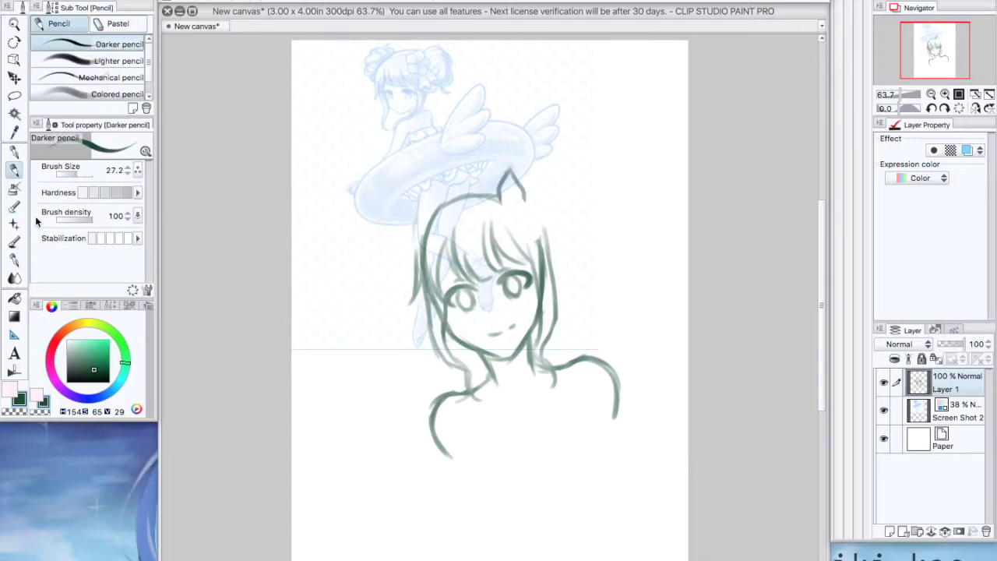
{"action": "key", "text": "b"}
{"action": "mouse_move", "coordinate": [480, 193]}
{"action": "left_mouse_down"}
{"action": "mouse_move", "coordinate": [511, 234]}
{"action": "mouse_move", "coordinate": [533, 246]}
{"action": "left_mouse_up"}
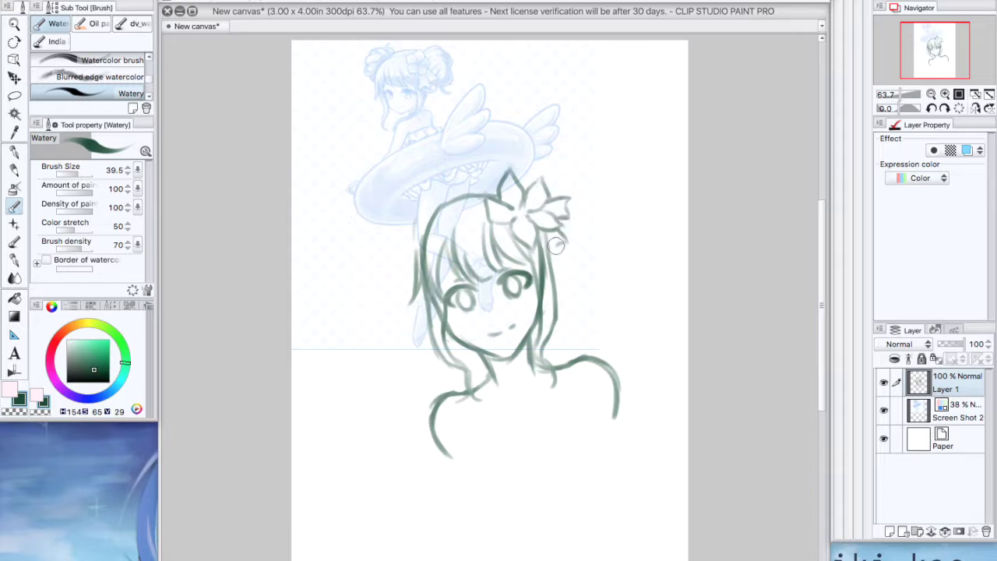
Erase the left outline of the hair and redraw it as a fuller contour around the head
{"action": "mouse_move", "coordinate": [481, 179]}
{"action": "left_mouse_down"}
{"action": "mouse_move", "coordinate": [438, 201]}
{"action": "mouse_move", "coordinate": [456, 186]}
{"action": "mouse_move", "coordinate": [416, 242]}
{"action": "mouse_move", "coordinate": [429, 299]}
{"action": "mouse_move", "coordinate": [427, 265]}
{"action": "mouse_move", "coordinate": [467, 199]}
{"action": "mouse_move", "coordinate": [491, 192]}
{"action": "left_mouse_up"}
{"action": "key", "text": "e"}
{"action": "mouse_move", "coordinate": [405, 298]}
{"action": "left_mouse_down"}
{"action": "mouse_move", "coordinate": [432, 255]}
{"action": "mouse_move", "coordinate": [409, 311]}
{"action": "left_mouse_up"}
{"action": "left_click", "coordinate": [14, 207]}
{"action": "mouse_move", "coordinate": [417, 228]}
{"action": "left_mouse_down"}
{"action": "mouse_move", "coordinate": [413, 317]}
{"action": "mouse_move", "coordinate": [414, 263]}
{"action": "mouse_move", "coordinate": [432, 311]}
{"action": "left_mouse_up"}
{"action": "key", "text": "e"}
{"action": "key", "text": "b"}
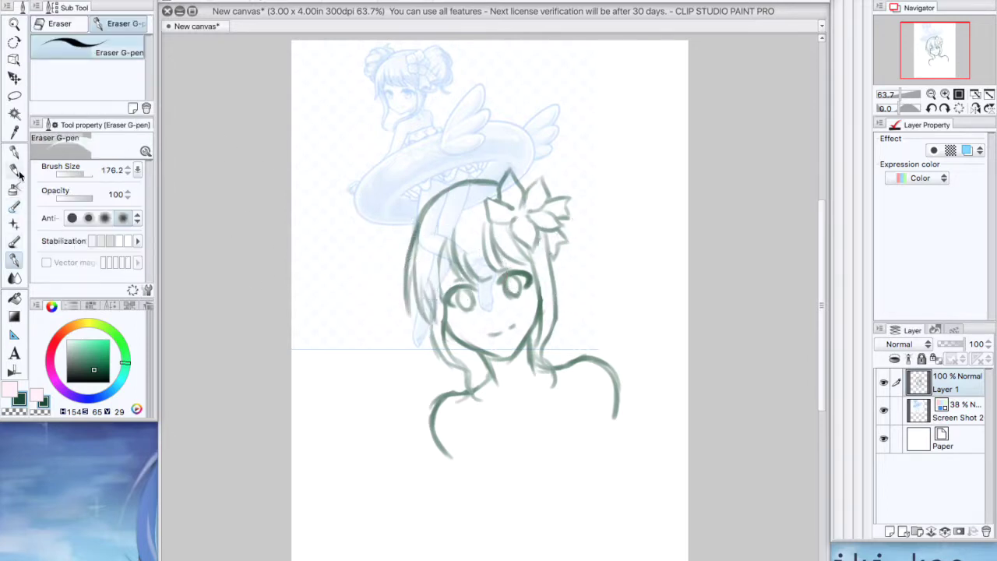
Sketch a round hair bun on the left of the head and check it in a flipped view
{"action": "left_click_drag", "start_coordinate": [395, 201], "coordinate": [400, 242]}
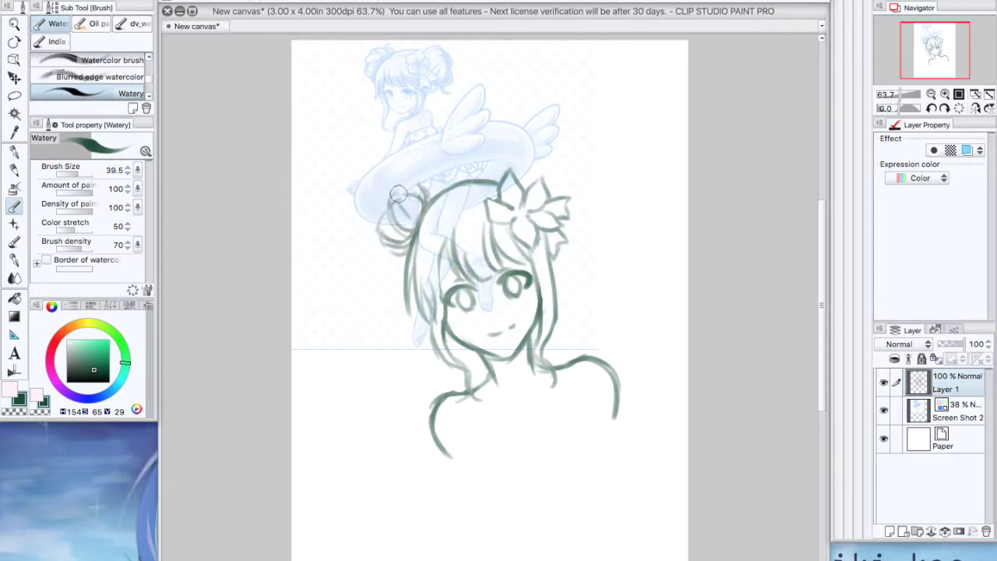
{"action": "left_click_drag", "start_coordinate": [389, 198], "coordinate": [423, 201]}
{"action": "left_click", "coordinate": [975, 108]}
{"action": "left_click", "coordinate": [975, 108]}
Undo the recent unwanted strokes, sketch the second bun behind the flower and add loose strands to the left bun
{"action": "key", "text": "ctrl+z"}
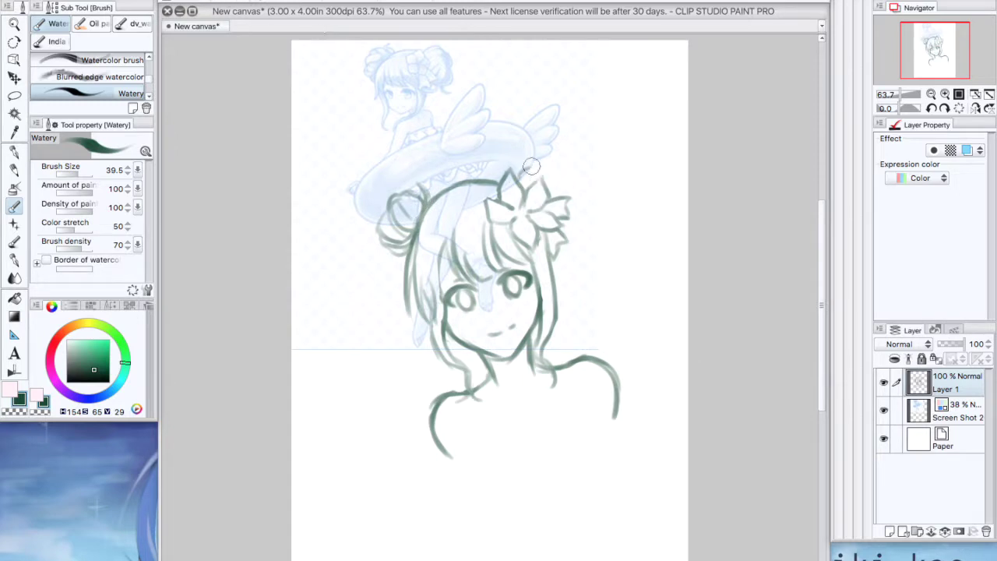
{"action": "key", "text": "ctrl+z"}
{"action": "key", "text": "ctrl+z"}
{"action": "key", "text": "ctrl+z"}
{"action": "key", "text": "ctrl+z"}
{"action": "key", "text": "ctrl+z"}
{"action": "mouse_move", "coordinate": [512, 186]}
{"action": "left_mouse_down"}
{"action": "mouse_move", "coordinate": [532, 150]}
{"action": "mouse_move", "coordinate": [538, 162]}
{"action": "left_mouse_up"}
{"action": "left_click_drag", "start_coordinate": [516, 151], "coordinate": [487, 173]}
{"action": "left_click_drag", "start_coordinate": [539, 154], "coordinate": [559, 191]}
{"action": "mouse_move", "coordinate": [421, 185]}
{"action": "left_mouse_down"}
{"action": "mouse_move", "coordinate": [380, 221]}
{"action": "mouse_move", "coordinate": [389, 231]}
{"action": "mouse_move", "coordinate": [378, 231]}
{"action": "mouse_move", "coordinate": [406, 240]}
{"action": "left_mouse_up"}
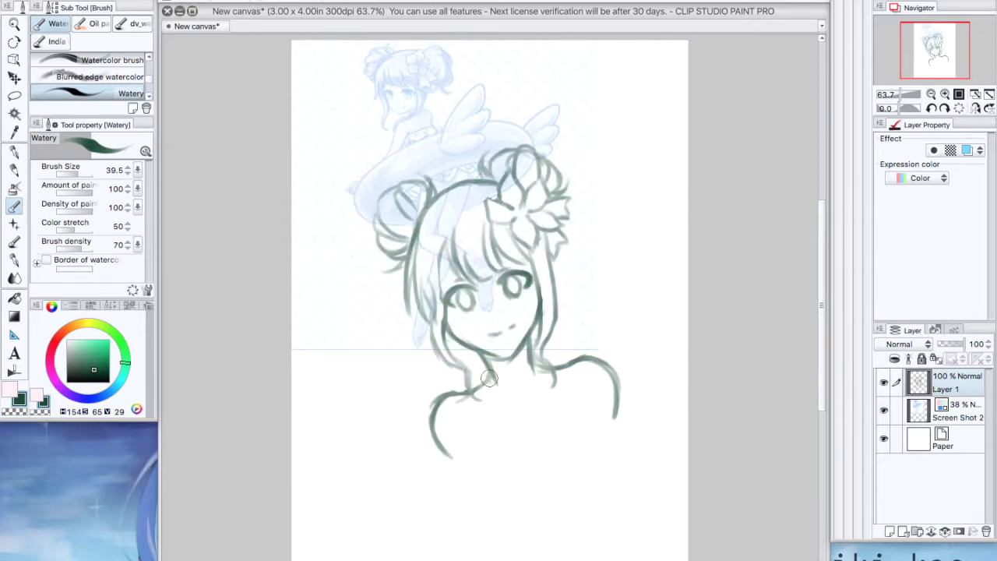
Sketch the halter straps meeting in a V below the neck and the top edge of the garment
{"action": "left_click_drag", "start_coordinate": [488, 378], "coordinate": [521, 422]}
{"action": "left_click_drag", "start_coordinate": [539, 366], "coordinate": [537, 420]}
{"action": "mouse_move", "coordinate": [534, 380]}
{"action": "left_mouse_down"}
{"action": "mouse_move", "coordinate": [530, 422]}
{"action": "mouse_move", "coordinate": [469, 449]}
{"action": "left_mouse_up"}
{"action": "left_click_drag", "start_coordinate": [546, 420], "coordinate": [593, 417]}
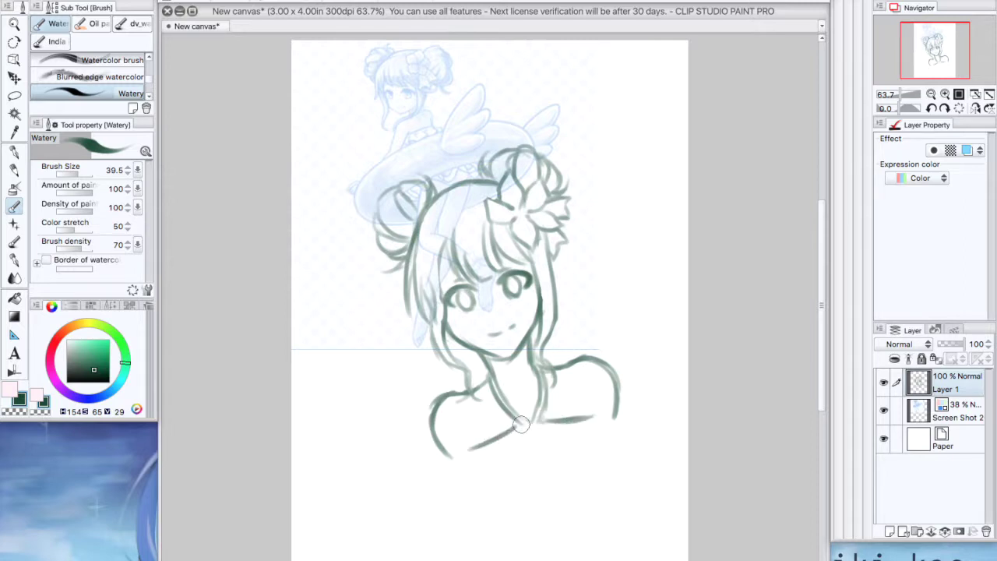
Erase the lower ends of both arms and redraw the upper-arm outlines
{"action": "left_click_drag", "start_coordinate": [454, 415], "coordinate": [406, 368]}
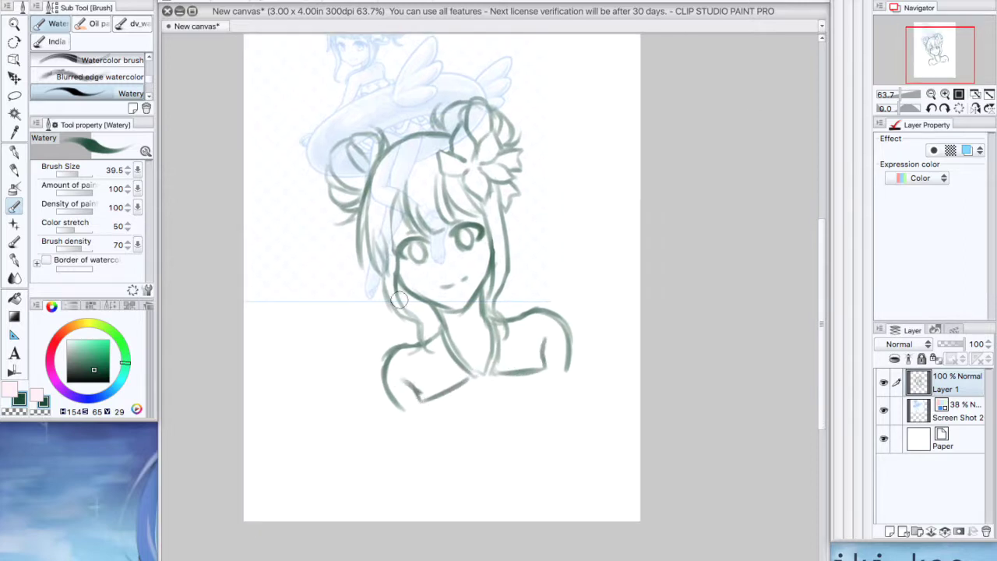
{"action": "left_click", "coordinate": [14, 260]}
{"action": "left_click_drag", "start_coordinate": [394, 406], "coordinate": [387, 387]}
{"action": "left_click_drag", "start_coordinate": [571, 365], "coordinate": [569, 344]}
{"action": "left_click", "coordinate": [16, 207]}
{"action": "mouse_move", "coordinate": [386, 368]}
{"action": "left_mouse_down"}
{"action": "mouse_move", "coordinate": [391, 405]}
{"action": "mouse_move", "coordinate": [436, 391]}
{"action": "left_mouse_up"}
{"action": "mouse_move", "coordinate": [557, 315]}
{"action": "left_mouse_down"}
{"action": "mouse_move", "coordinate": [568, 333]}
{"action": "mouse_move", "coordinate": [555, 368]}
{"action": "left_mouse_up"}
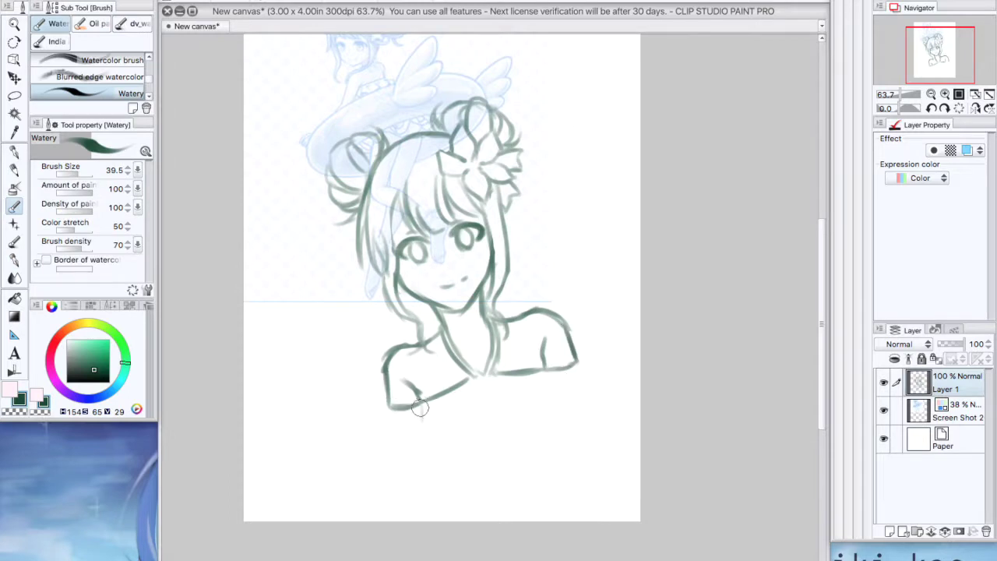
Sketch a ruffled band with pleat lines hanging below the garment's neckline
{"action": "left_click", "coordinate": [226, 2]}
{"action": "mouse_move", "coordinate": [421, 423]}
{"action": "left_mouse_down"}
{"action": "mouse_move", "coordinate": [433, 437]}
{"action": "mouse_move", "coordinate": [473, 424]}
{"action": "left_mouse_up"}
{"action": "left_click_drag", "start_coordinate": [547, 372], "coordinate": [556, 398]}
{"action": "left_click_drag", "start_coordinate": [524, 373], "coordinate": [534, 403]}
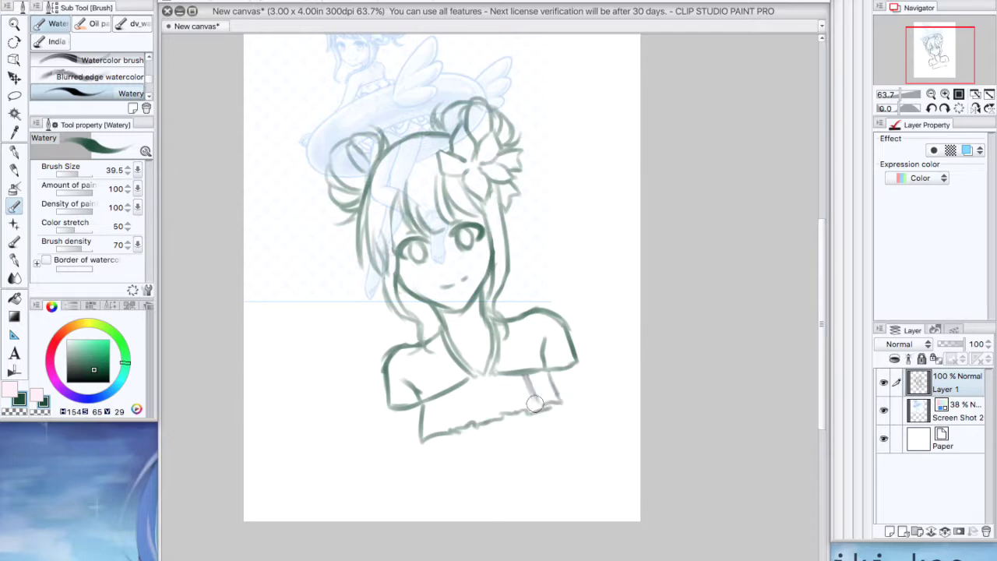
{"action": "left_click_drag", "start_coordinate": [443, 392], "coordinate": [431, 439]}
Erase the outer lines of both arms and redraw them extending farther down beside the ruffle
{"action": "left_click", "coordinate": [14, 260]}
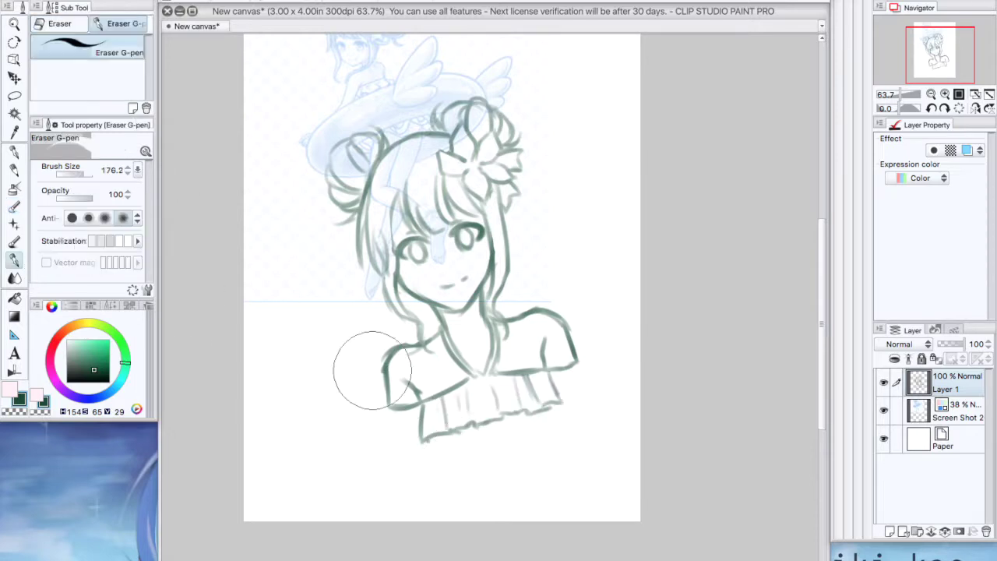
{"action": "left_click_drag", "start_coordinate": [374, 369], "coordinate": [394, 390]}
{"action": "left_click_drag", "start_coordinate": [575, 365], "coordinate": [578, 341]}
{"action": "left_click", "coordinate": [14, 205]}
{"action": "mouse_move", "coordinate": [384, 357]}
{"action": "left_mouse_down"}
{"action": "mouse_move", "coordinate": [391, 401]}
{"action": "mouse_move", "coordinate": [413, 434]}
{"action": "left_mouse_up"}
{"action": "left_click_drag", "start_coordinate": [567, 329], "coordinate": [578, 399]}
Rotate the whole sketch clockwise until the figure stands upright, lower it on the canvas and apply the transform
{"action": "left_click", "coordinate": [302, 4]}
{"action": "left_click_drag", "start_coordinate": [599, 140], "coordinate": [624, 176]}
{"action": "left_click_drag", "start_coordinate": [558, 166], "coordinate": [549, 225]}
{"action": "left_click", "coordinate": [14, 207]}
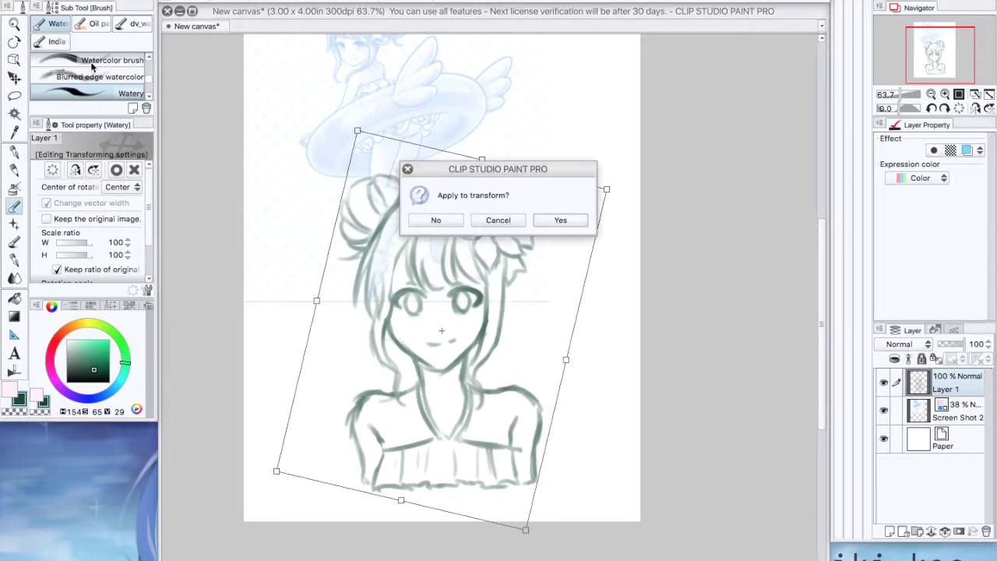
{"action": "left_click", "coordinate": [560, 219]}
Slim the shoulders and upper arms by erasing their outer lines, reducing the eraser size to 57.4
{"action": "left_click_drag", "start_coordinate": [357, 441], "coordinate": [364, 461]}
{"action": "left_click", "coordinate": [14, 260]}
{"action": "key", "text": "b"}
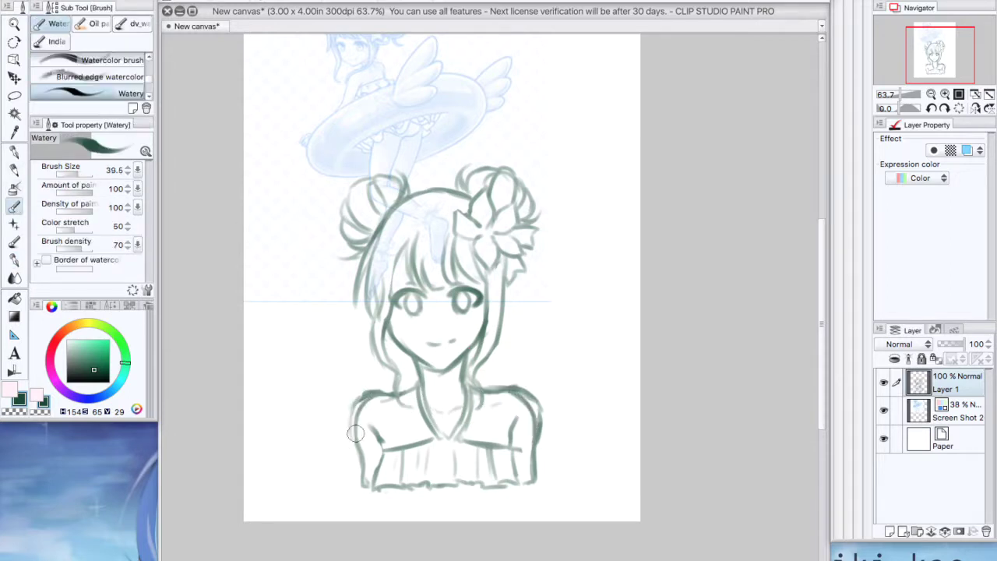
{"action": "key", "text": "e"}
{"action": "left_click_drag", "start_coordinate": [364, 393], "coordinate": [349, 410]}
{"action": "mouse_move", "coordinate": [498, 380]}
{"action": "left_mouse_down"}
{"action": "mouse_move", "coordinate": [523, 389]}
{"action": "mouse_move", "coordinate": [544, 418]}
{"action": "left_mouse_up"}
{"action": "left_click_drag", "start_coordinate": [496, 380], "coordinate": [522, 393]}
{"action": "left_click_drag", "start_coordinate": [492, 380], "coordinate": [503, 382]}
{"action": "left_click_drag", "start_coordinate": [84, 175], "coordinate": [79, 179]}
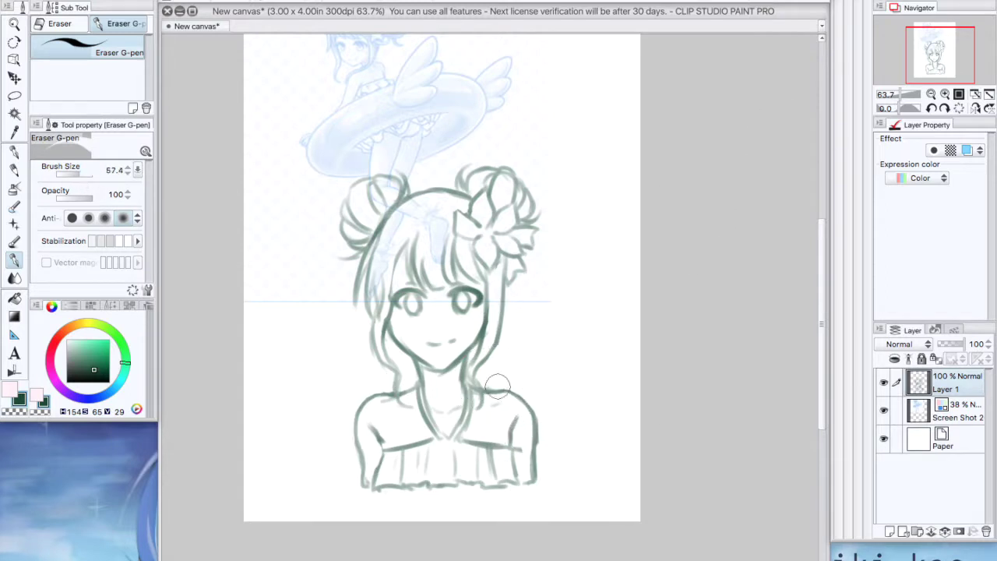
Add a new layer beneath the sketch layer and refine the eyelashes on the sketch with the Watery brush
{"action": "left_click", "coordinate": [889, 531]}
{"action": "left_click", "coordinate": [14, 205]}
{"action": "key", "text": "alt+bracketright"}
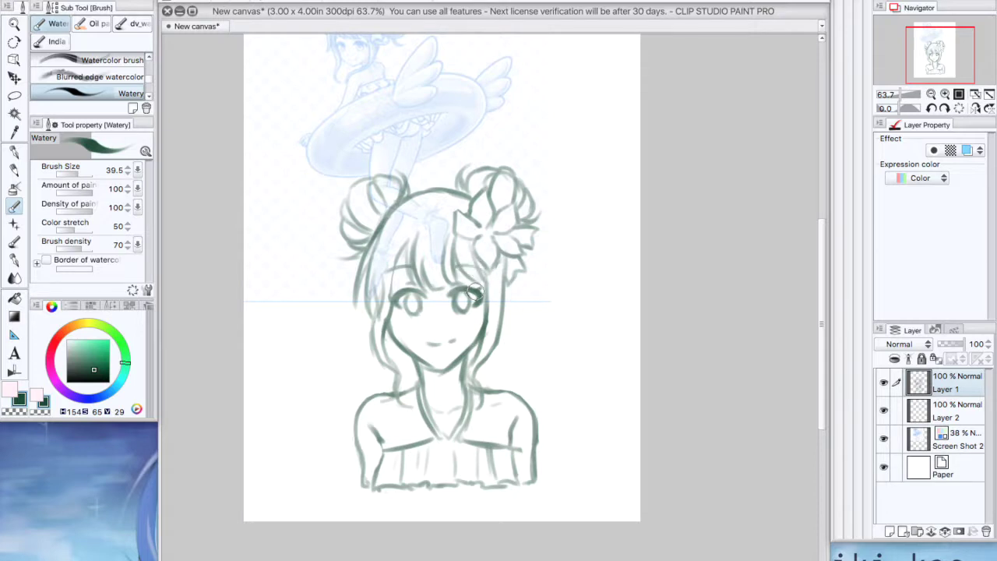
Choose black as the drawing color and apply it as the layer color of the sketch on Layer 1
{"action": "left_click", "coordinate": [937, 408]}
{"action": "left_click", "coordinate": [946, 382]}
{"action": "left_click", "coordinate": [67, 382]}
{"action": "left_click", "coordinate": [966, 151]}
{"action": "left_click", "coordinate": [945, 410]}
{"action": "left_click", "coordinate": [944, 382]}
Restore the reference image layer to 100% opacity without its layer color and sample the green of its hair
{"action": "left_click", "coordinate": [945, 439]}
{"action": "left_click_drag", "start_coordinate": [948, 344], "coordinate": [964, 343]}
{"action": "left_click", "coordinate": [966, 150]}
{"action": "left_click", "coordinate": [14, 132]}
{"action": "left_click_drag", "start_coordinate": [450, 140], "coordinate": [436, 226]}
{"action": "left_click", "coordinate": [377, 95]}
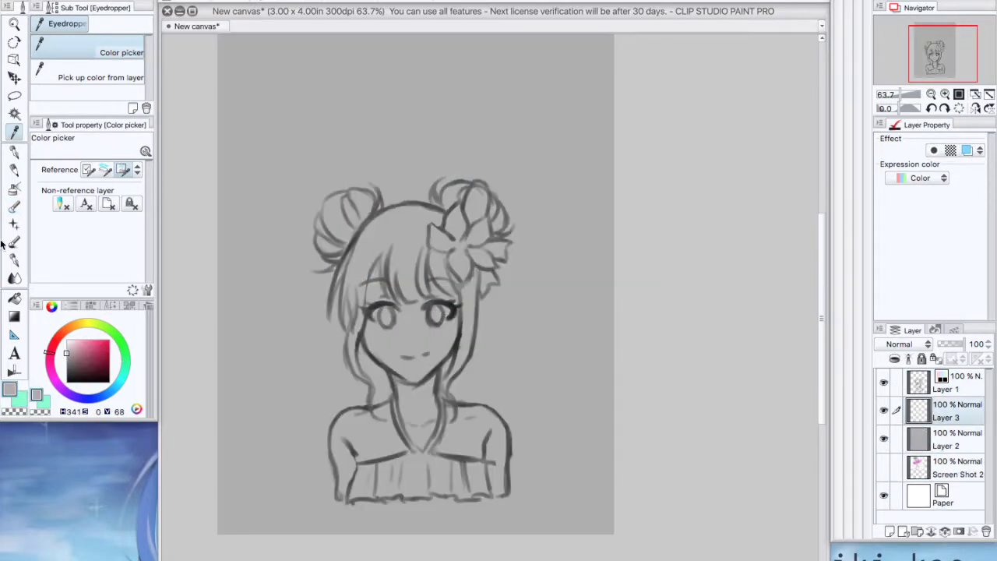
Paint the buns, bangs and side locks in flat mint green on Layer 3, adjusting the Watery brush size
{"action": "left_click", "coordinate": [15, 206]}
{"action": "left_click", "coordinate": [83, 173]}
{"action": "left_click", "coordinate": [19, 399]}
{"action": "mouse_move", "coordinate": [372, 237]}
{"action": "left_mouse_down"}
{"action": "mouse_move", "coordinate": [357, 265]}
{"action": "mouse_move", "coordinate": [372, 239]}
{"action": "left_mouse_up"}
{"action": "mouse_move", "coordinate": [336, 241]}
{"action": "left_mouse_down"}
{"action": "mouse_move", "coordinate": [323, 232]}
{"action": "mouse_move", "coordinate": [350, 204]}
{"action": "mouse_move", "coordinate": [405, 226]}
{"action": "mouse_move", "coordinate": [460, 204]}
{"action": "mouse_move", "coordinate": [487, 212]}
{"action": "mouse_move", "coordinate": [483, 226]}
{"action": "mouse_move", "coordinate": [327, 268]}
{"action": "mouse_move", "coordinate": [357, 319]}
{"action": "mouse_move", "coordinate": [350, 352]}
{"action": "mouse_move", "coordinate": [366, 386]}
{"action": "left_mouse_up"}
{"action": "mouse_move", "coordinate": [390, 245]}
{"action": "left_mouse_down"}
{"action": "mouse_move", "coordinate": [393, 285]}
{"action": "mouse_move", "coordinate": [402, 258]}
{"action": "mouse_move", "coordinate": [412, 271]}
{"action": "left_mouse_up"}
{"action": "left_click", "coordinate": [84, 174]}
{"action": "left_click_drag", "start_coordinate": [85, 178], "coordinate": [81, 177]}
{"action": "mouse_move", "coordinate": [419, 250]}
{"action": "left_mouse_down"}
{"action": "mouse_move", "coordinate": [444, 271]}
{"action": "mouse_move", "coordinate": [467, 317]}
{"action": "mouse_move", "coordinate": [444, 387]}
{"action": "left_mouse_up"}
{"action": "left_click_drag", "start_coordinate": [81, 176], "coordinate": [76, 177]}
{"action": "left_click_drag", "start_coordinate": [363, 349], "coordinate": [369, 374]}
Touch up the outline of the left side lock in black on Layer 1
{"action": "left_click", "coordinate": [949, 383]}
{"action": "left_click", "coordinate": [14, 260]}
{"action": "left_click", "coordinate": [13, 386]}
{"action": "left_click", "coordinate": [67, 381]}
{"action": "left_click", "coordinate": [14, 207]}
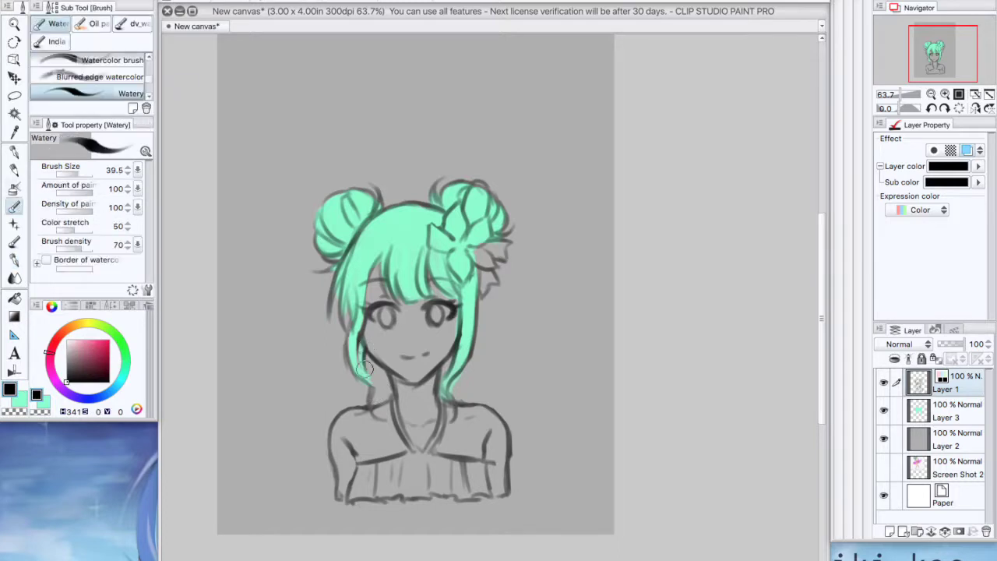
{"action": "key", "text": "e"}
Clean up the edges of the green hair fill on Layer 3 with the brush and eraser
{"action": "left_click", "coordinate": [958, 411]}
{"action": "key", "text": "b"}
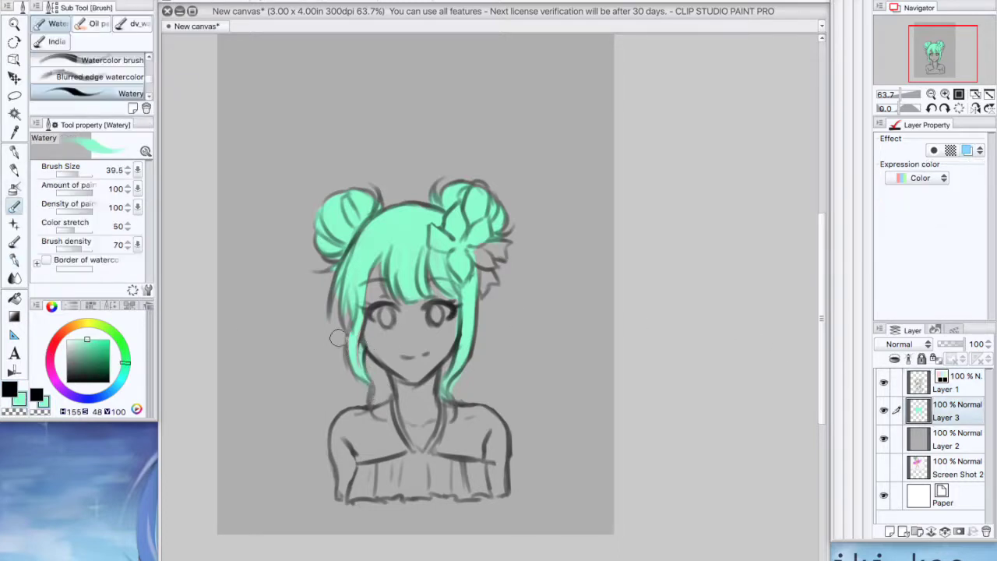
{"action": "left_click", "coordinate": [9, 300]}
{"action": "left_click", "coordinate": [14, 260]}
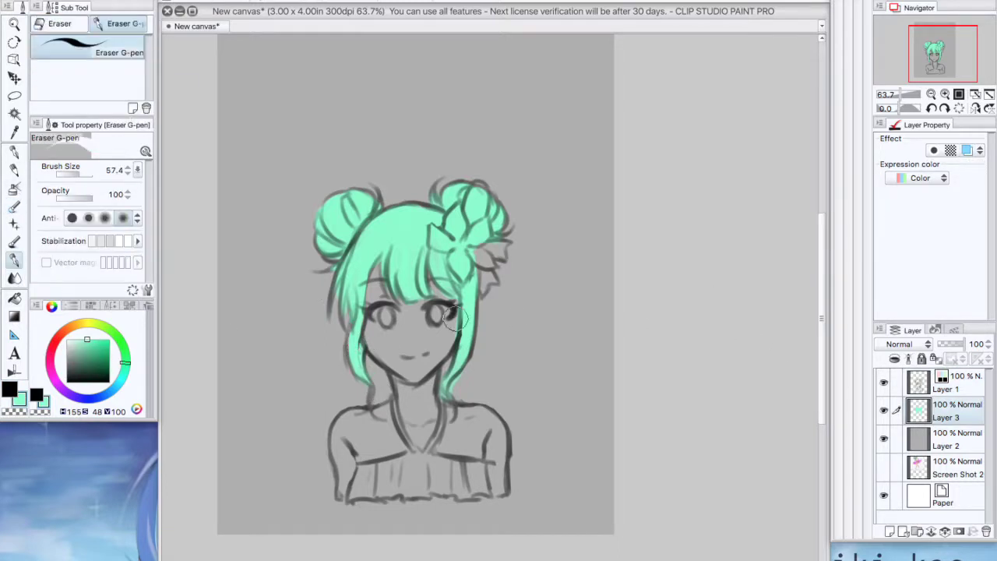
Add a layer below the hair color and sample a pale skin tone from the temporarily shown reference image
{"action": "left_click", "coordinate": [889, 532]}
{"action": "left_click_drag", "start_coordinate": [940, 413], "coordinate": [940, 444]}
{"action": "left_click", "coordinate": [883, 495]}
{"action": "left_click_drag", "start_coordinate": [932, 494], "coordinate": [934, 461]}
{"action": "left_click", "coordinate": [14, 133]}
{"action": "left_click", "coordinate": [327, 65]}
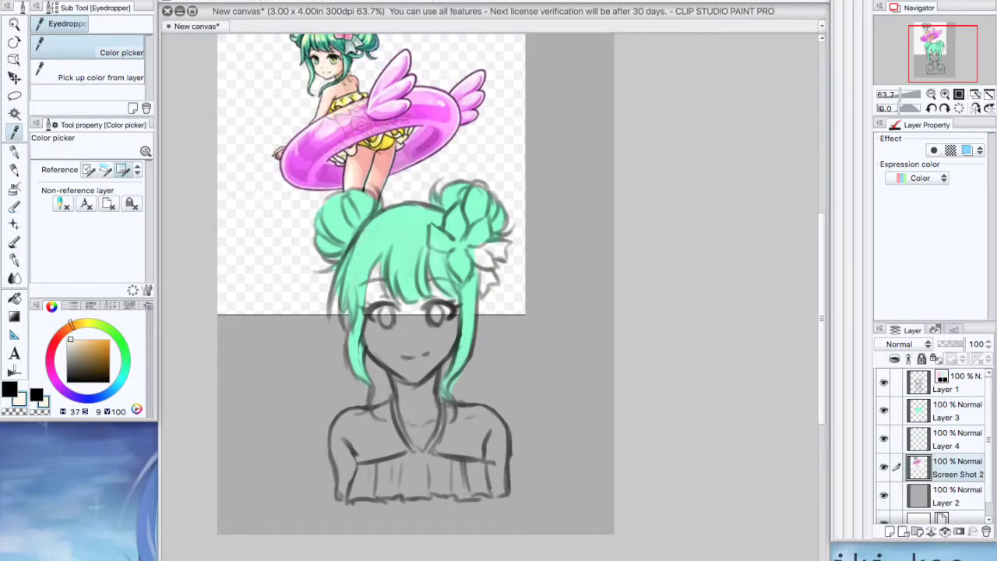
{"action": "left_click", "coordinate": [883, 468]}
Paint the face in the pale skin tone on Layer 4 with the Watery brush
{"action": "left_click", "coordinate": [935, 444]}
{"action": "left_click", "coordinate": [14, 207]}
{"action": "left_click", "coordinate": [84, 174]}
{"action": "mouse_move", "coordinate": [397, 296]}
{"action": "left_mouse_down"}
{"action": "mouse_move", "coordinate": [403, 289]}
{"action": "mouse_move", "coordinate": [389, 333]}
{"action": "mouse_move", "coordinate": [429, 327]}
{"action": "mouse_move", "coordinate": [416, 380]}
{"action": "mouse_move", "coordinate": [428, 396]}
{"action": "mouse_move", "coordinate": [414, 420]}
{"action": "left_mouse_up"}
{"action": "left_click", "coordinate": [80, 173]}
Erase the chin and upper neck lines on Layer 1 and redraw them in black, setting the brush size to 57.4
{"action": "left_click", "coordinate": [14, 260]}
{"action": "left_click", "coordinate": [945, 388]}
{"action": "left_click_drag", "start_coordinate": [383, 376], "coordinate": [399, 394]}
{"action": "mouse_move", "coordinate": [433, 391]}
{"action": "left_mouse_down"}
{"action": "mouse_move", "coordinate": [437, 381]}
{"action": "mouse_move", "coordinate": [430, 399]}
{"action": "mouse_move", "coordinate": [396, 396]}
{"action": "left_mouse_up"}
{"action": "left_click", "coordinate": [9, 389]}
{"action": "left_click", "coordinate": [14, 207]}
{"action": "left_click", "coordinate": [80, 174]}
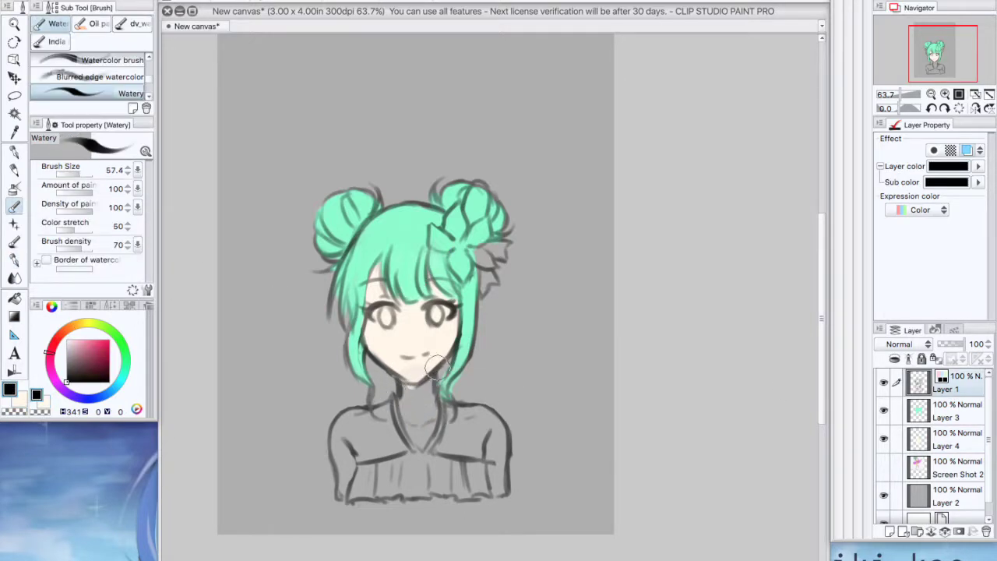
Paint the neck, shoulders and arms in the pale skin tone on Layer 4, enlarging the brush to 146.2
{"action": "left_click", "coordinate": [954, 438]}
{"action": "left_click", "coordinate": [21, 397]}
{"action": "mouse_move", "coordinate": [411, 383]}
{"action": "left_mouse_down"}
{"action": "mouse_move", "coordinate": [424, 412]}
{"action": "mouse_move", "coordinate": [406, 377]}
{"action": "left_mouse_up"}
{"action": "left_click_drag", "start_coordinate": [81, 173], "coordinate": [83, 174]}
{"action": "mouse_move", "coordinate": [389, 429]}
{"action": "left_mouse_down"}
{"action": "mouse_move", "coordinate": [378, 425]}
{"action": "mouse_move", "coordinate": [343, 475]}
{"action": "mouse_move", "coordinate": [436, 436]}
{"action": "mouse_move", "coordinate": [486, 444]}
{"action": "mouse_move", "coordinate": [461, 461]}
{"action": "left_mouse_up"}
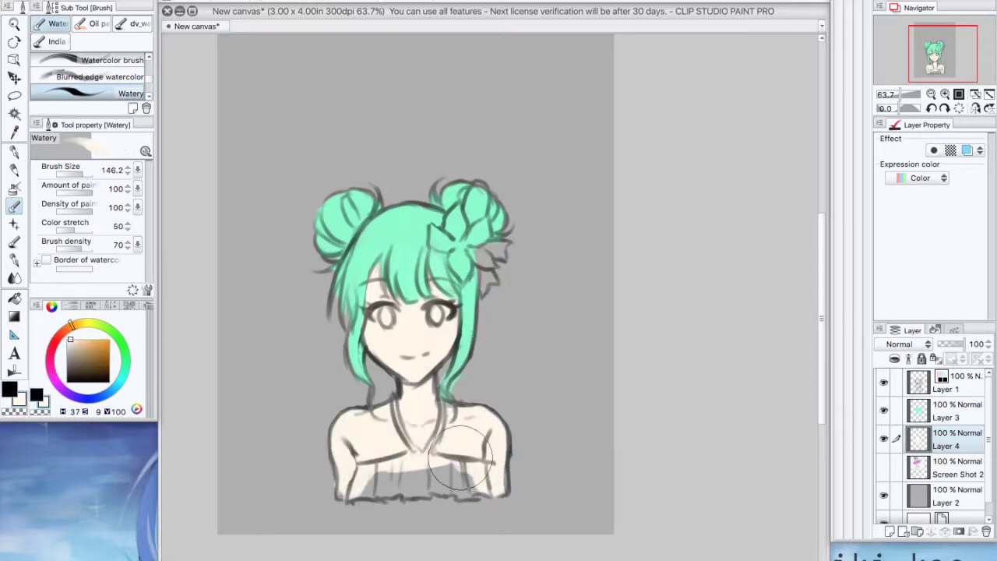
Add a new layer above the skin color and paint both eyes golden brown with a 69.2 brush
{"action": "left_click", "coordinate": [888, 531]}
{"action": "left_click_drag", "start_coordinate": [489, 306], "coordinate": [468, 306], "text": "ctrl+alt"}
{"action": "left_click", "coordinate": [87, 343]}
{"action": "mouse_move", "coordinate": [386, 308]}
{"action": "left_mouse_down"}
{"action": "mouse_move", "coordinate": [388, 319]}
{"action": "mouse_move", "coordinate": [436, 313]}
{"action": "left_mouse_up"}
Turn the eye fill on Layer 5 white by choosing white and applying it as the layer color
{"action": "left_click", "coordinate": [87, 355]}
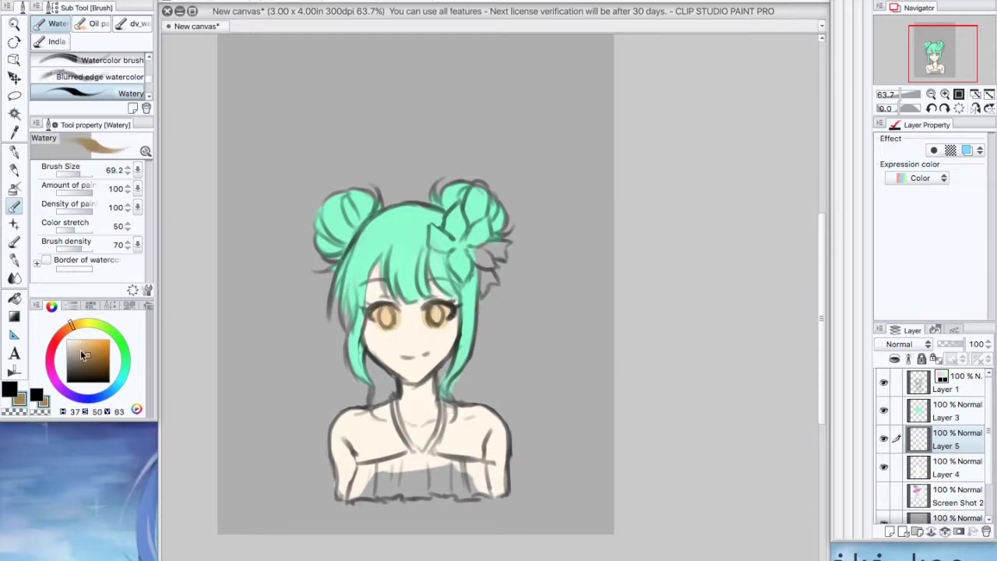
{"action": "left_click", "coordinate": [67, 340]}
{"action": "left_click", "coordinate": [967, 150]}
Sample the green from the painted hair and move the white eye layer into a new layer folder
{"action": "left_click", "coordinate": [14, 132]}
{"action": "left_click", "coordinate": [385, 253]}
{"action": "left_click", "coordinate": [917, 531]}
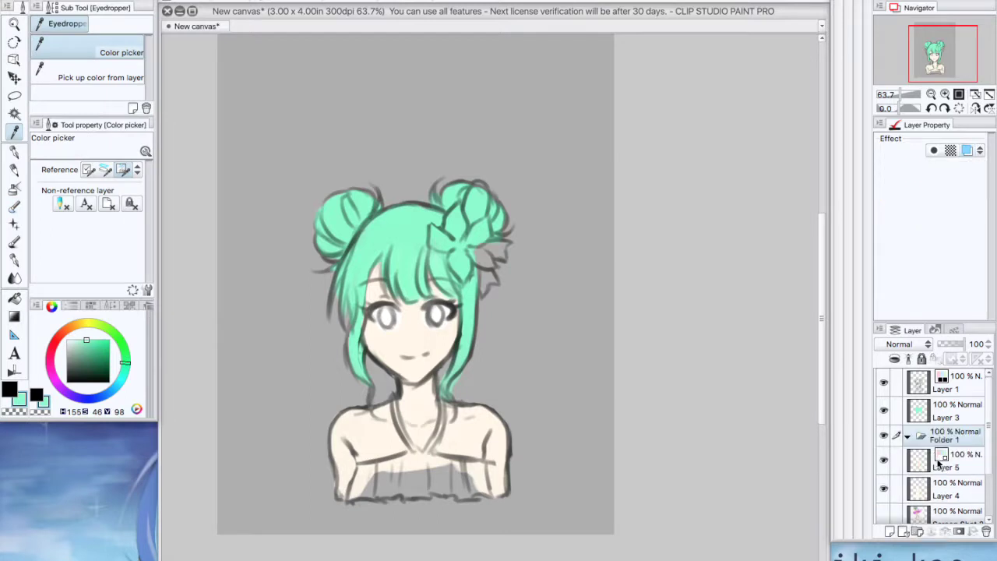
{"action": "left_click_drag", "start_coordinate": [936, 460], "coordinate": [936, 439]}
Add a new layer above the eye whites inside the folder and paint both irises mint green
{"action": "left_click", "coordinate": [888, 531]}
{"action": "left_click", "coordinate": [14, 206]}
{"action": "mouse_move", "coordinate": [386, 312]}
{"action": "left_mouse_down"}
{"action": "mouse_move", "coordinate": [396, 324]}
{"action": "mouse_move", "coordinate": [445, 324]}
{"action": "left_mouse_up"}
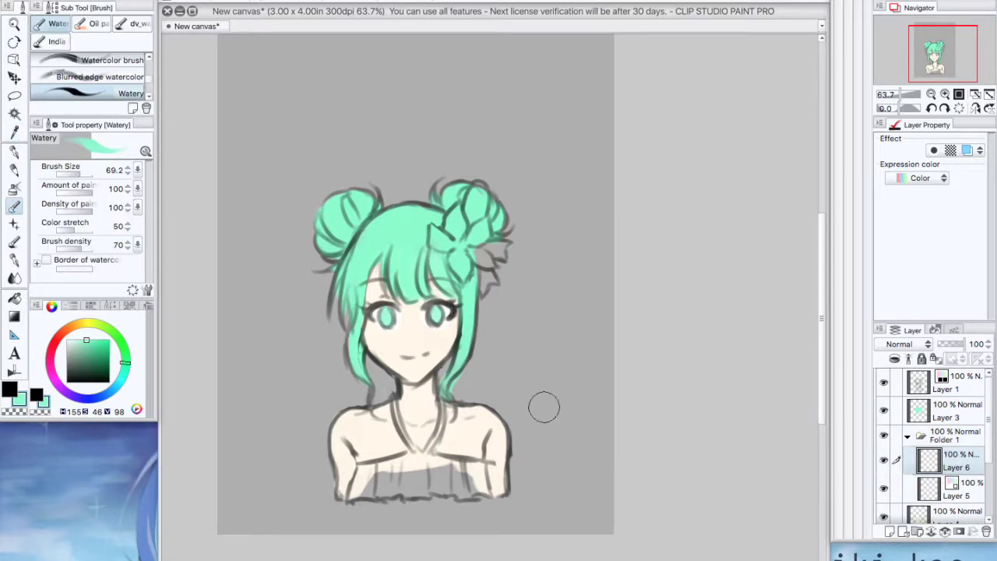
Turn the irises on Layer 6 light yellow-green by choosing that hue and applying it as the layer color
{"action": "left_click", "coordinate": [101, 324]}
{"action": "left_click", "coordinate": [967, 149]}
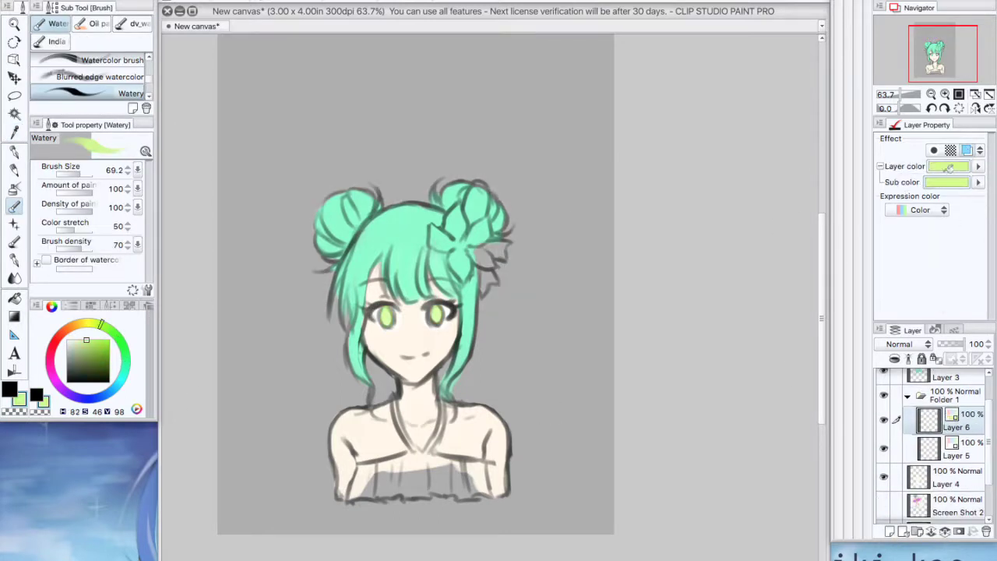
Sample the pink from the reference image and paint the hair flower with it on a new layer above the hair
{"action": "left_click", "coordinate": [883, 504]}
{"action": "scroll", "coordinate": [182, 132], "scroll_direction": "up", "scroll_amount": 2}
{"action": "left_click", "coordinate": [14, 132]}
{"action": "left_click", "coordinate": [359, 72]}
{"action": "scroll", "coordinate": [366, 85], "scroll_direction": "down", "scroll_amount": 3}
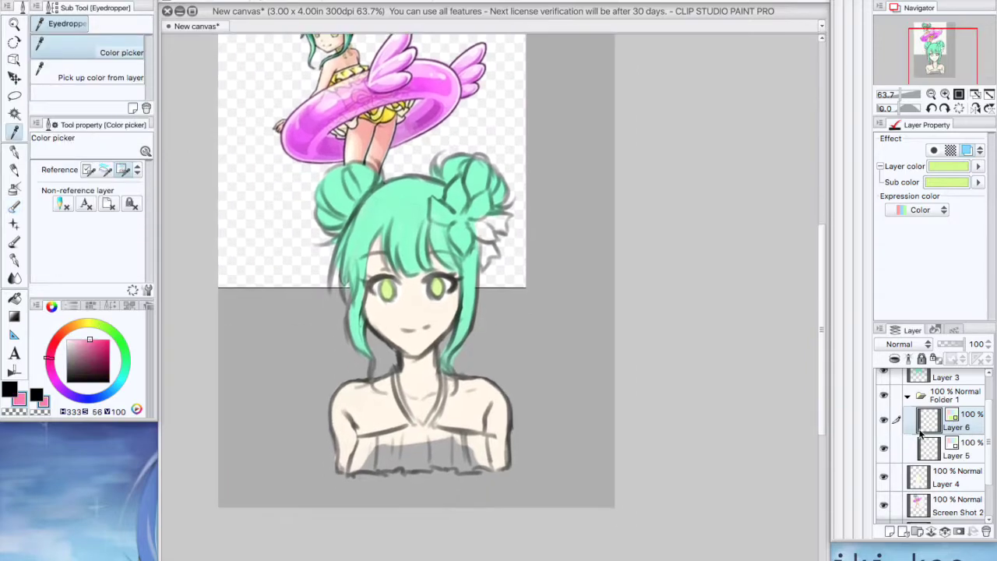
{"action": "left_click", "coordinate": [941, 377]}
{"action": "left_click", "coordinate": [889, 531]}
{"action": "left_click", "coordinate": [14, 208]}
{"action": "mouse_move", "coordinate": [435, 216]}
{"action": "left_mouse_down"}
{"action": "mouse_move", "coordinate": [459, 186]}
{"action": "mouse_move", "coordinate": [445, 233]}
{"action": "mouse_move", "coordinate": [499, 242]}
{"action": "mouse_move", "coordinate": [475, 199]}
{"action": "left_mouse_up"}
Add a new layer and paint the top and its neck straps in the reference's sampled yellow, using brush size 39.5 for the straps
{"action": "key", "text": "ctrl+shift+n"}
{"action": "left_click", "coordinate": [13, 132]}
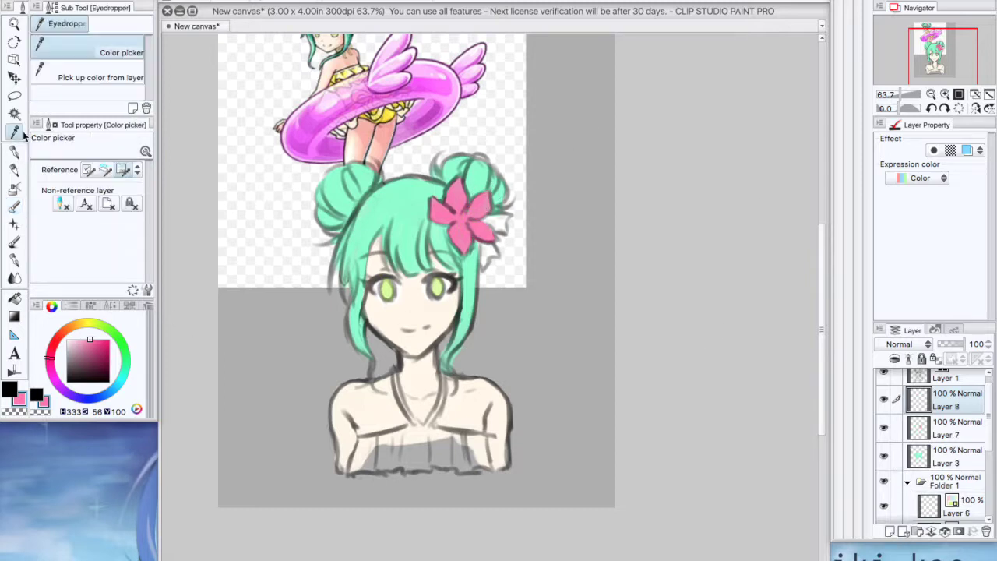
{"action": "left_click", "coordinate": [393, 107]}
{"action": "key", "text": "b"}
{"action": "mouse_move", "coordinate": [357, 443]}
{"action": "left_mouse_down"}
{"action": "mouse_move", "coordinate": [436, 440]}
{"action": "mouse_move", "coordinate": [483, 455]}
{"action": "mouse_move", "coordinate": [395, 460]}
{"action": "mouse_move", "coordinate": [408, 428]}
{"action": "mouse_move", "coordinate": [485, 463]}
{"action": "left_mouse_up"}
{"action": "left_click", "coordinate": [78, 173]}
{"action": "left_click_drag", "start_coordinate": [394, 381], "coordinate": [432, 414]}
Hide the reference screenshot and add a new layer clipped to the skin layer
{"action": "mouse_move", "coordinate": [988, 401]}
{"action": "left_mouse_down"}
{"action": "mouse_move", "coordinate": [986, 465]}
{"action": "mouse_move", "coordinate": [986, 440]}
{"action": "left_mouse_up"}
{"action": "left_click", "coordinate": [883, 480]}
{"action": "left_click", "coordinate": [883, 452]}
{"action": "left_click", "coordinate": [883, 480]}
{"action": "left_click", "coordinate": [952, 477]}
{"action": "left_click", "coordinate": [890, 531]}
{"action": "left_click", "coordinate": [894, 359]}
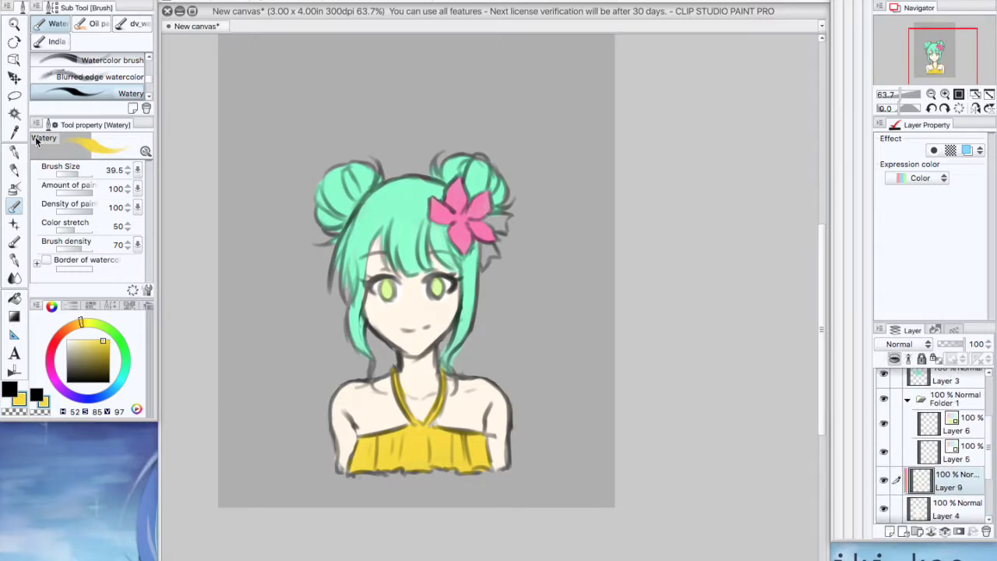
Shade the face, neck and chest in peach sampled from the skin and deepened, using the soft airbrush and Watery brush
{"action": "left_click", "coordinate": [14, 133]}
{"action": "left_click", "coordinate": [370, 405]}
{"action": "left_click", "coordinate": [77, 340]}
{"action": "left_click", "coordinate": [14, 188]}
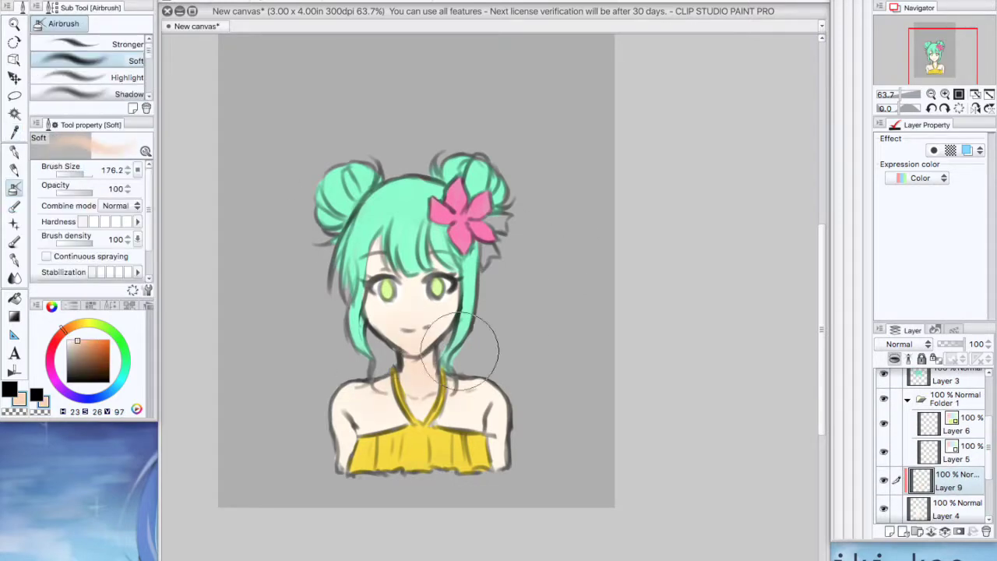
{"action": "left_click", "coordinate": [13, 204]}
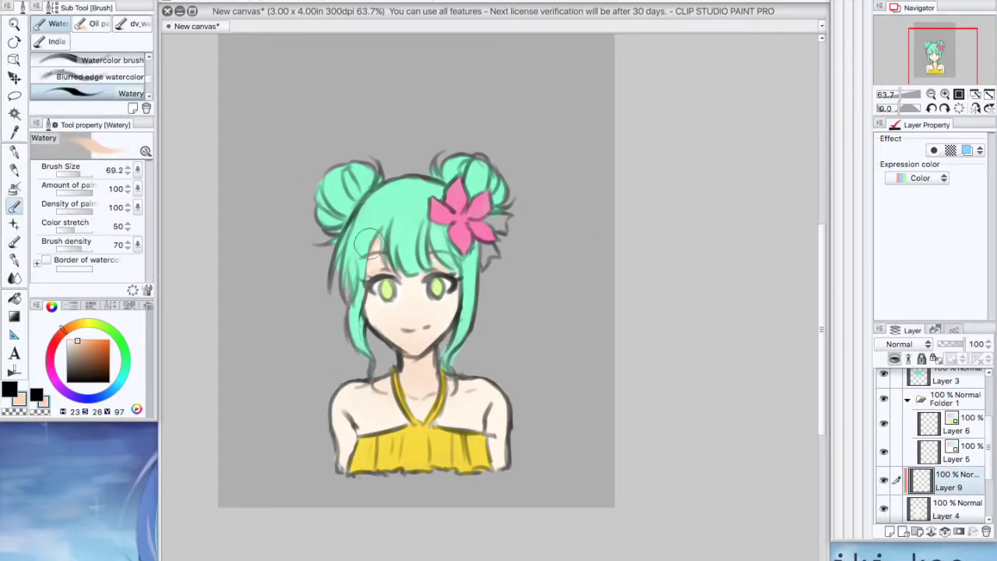
{"action": "left_click", "coordinate": [78, 174]}
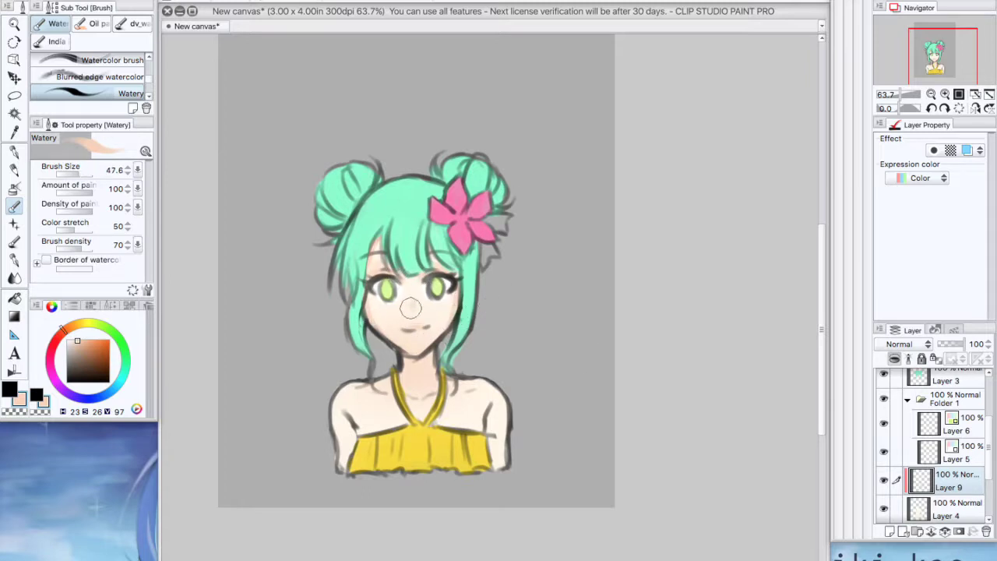
{"action": "left_click", "coordinate": [86, 178]}
{"action": "left_click_drag", "start_coordinate": [370, 437], "coordinate": [474, 433]}
{"action": "left_click", "coordinate": [82, 173]}
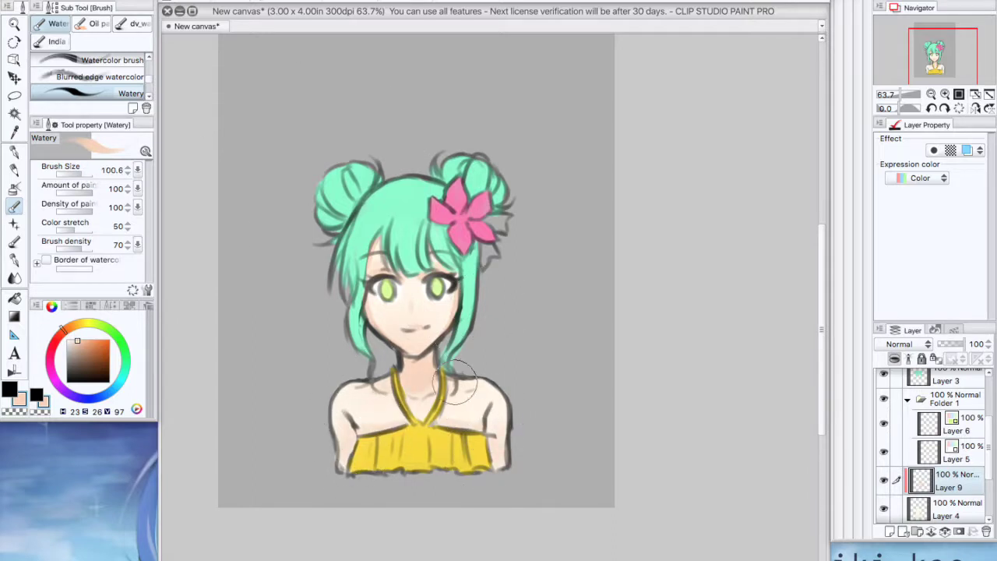
Airbrush pink blush on the cheeks and shoulders at size 57.4, and shade the neck mauve with a 146.2 Watery brush
{"action": "left_click", "coordinate": [14, 188]}
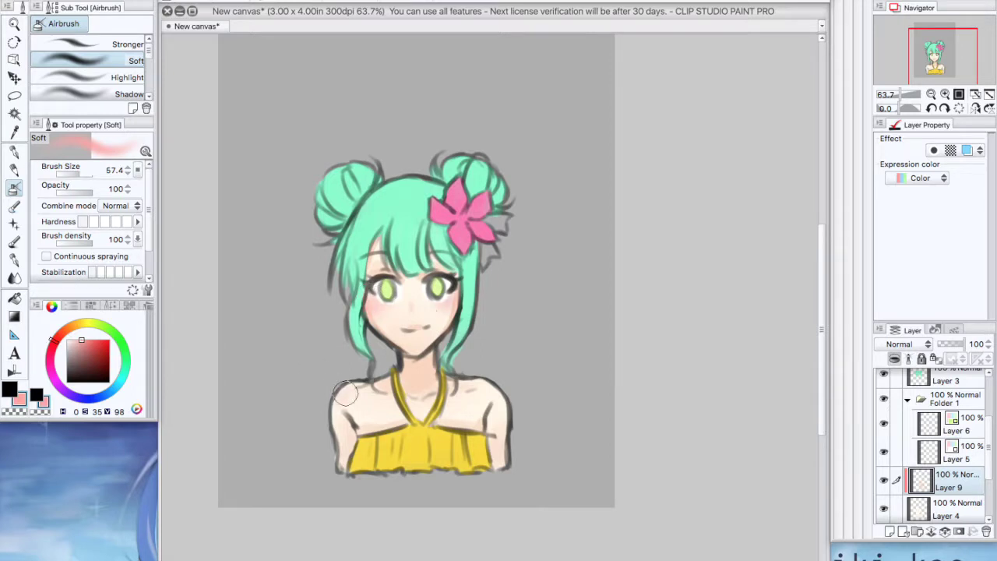
{"action": "left_click", "coordinate": [89, 171]}
{"action": "left_click_drag", "start_coordinate": [84, 179], "coordinate": [82, 179]}
{"action": "mouse_move", "coordinate": [405, 369]}
{"action": "left_mouse_down"}
{"action": "mouse_move", "coordinate": [406, 382]}
{"action": "mouse_move", "coordinate": [415, 362]}
{"action": "left_mouse_up"}
{"action": "left_click", "coordinate": [49, 352]}
{"action": "left_click", "coordinate": [81, 350]}
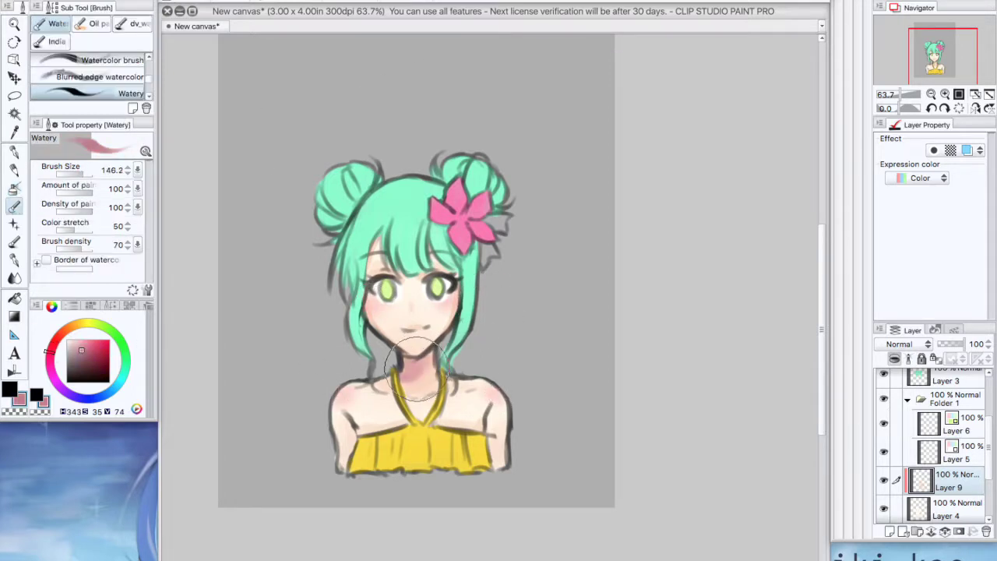
Add clipped layers above the irises in the eye folder and shade the irises dark green with a 47.6 brush
{"action": "left_click", "coordinate": [973, 429]}
{"action": "left_click", "coordinate": [890, 531]}
{"action": "left_click", "coordinate": [894, 359]}
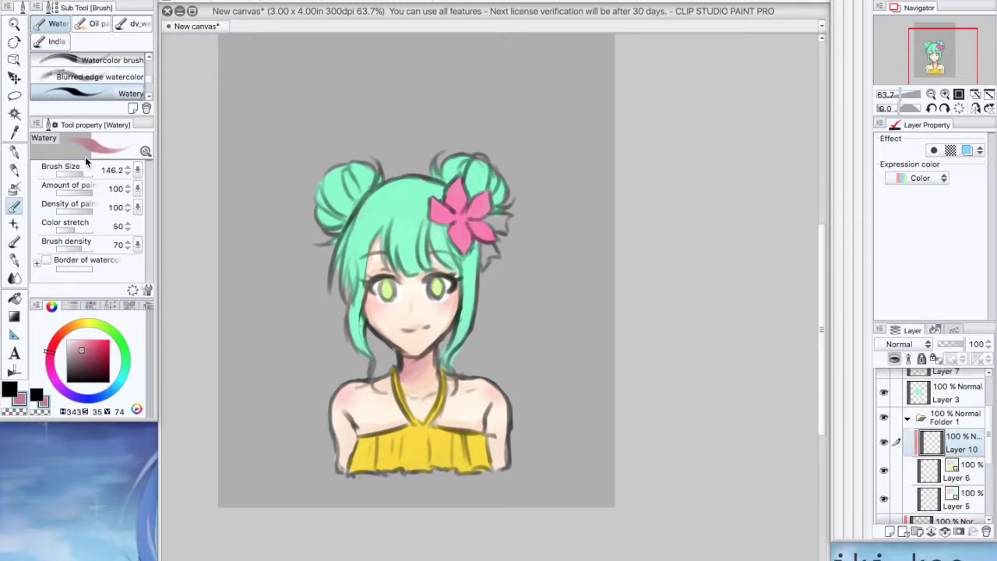
{"action": "left_click", "coordinate": [77, 174]}
{"action": "left_click", "coordinate": [125, 350]}
{"action": "left_click", "coordinate": [80, 358]}
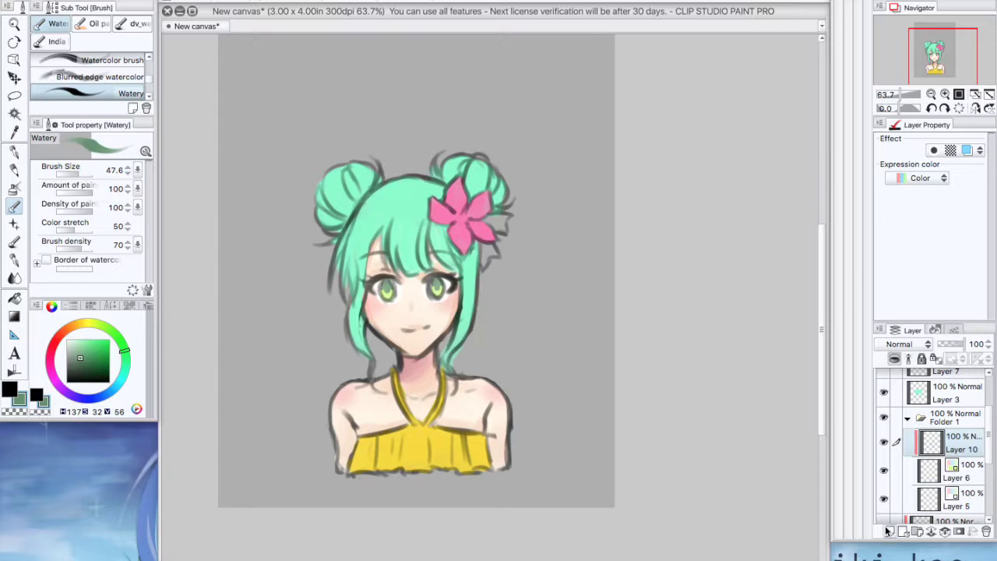
{"action": "left_click", "coordinate": [888, 531]}
{"action": "left_click", "coordinate": [380, 283], "text": "alt"}
Shade the eyes blue-grey on a new clipped Multiply layer above the eye folder and ready the soft eraser at size 57.4
{"action": "left_click", "coordinate": [889, 531]}
{"action": "left_click_drag", "start_coordinate": [939, 436], "coordinate": [938, 408]}
{"action": "left_click", "coordinate": [894, 359]}
{"action": "left_click_drag", "start_coordinate": [96, 397], "coordinate": [120, 376]}
{"action": "left_click", "coordinate": [69, 354]}
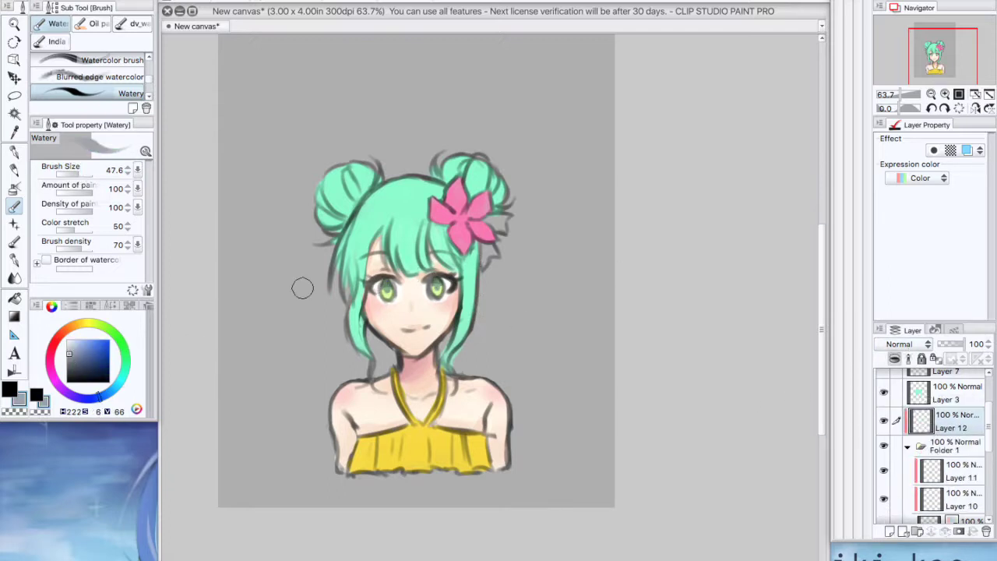
{"action": "left_click", "coordinate": [903, 344]}
{"action": "left_click", "coordinate": [902, 371]}
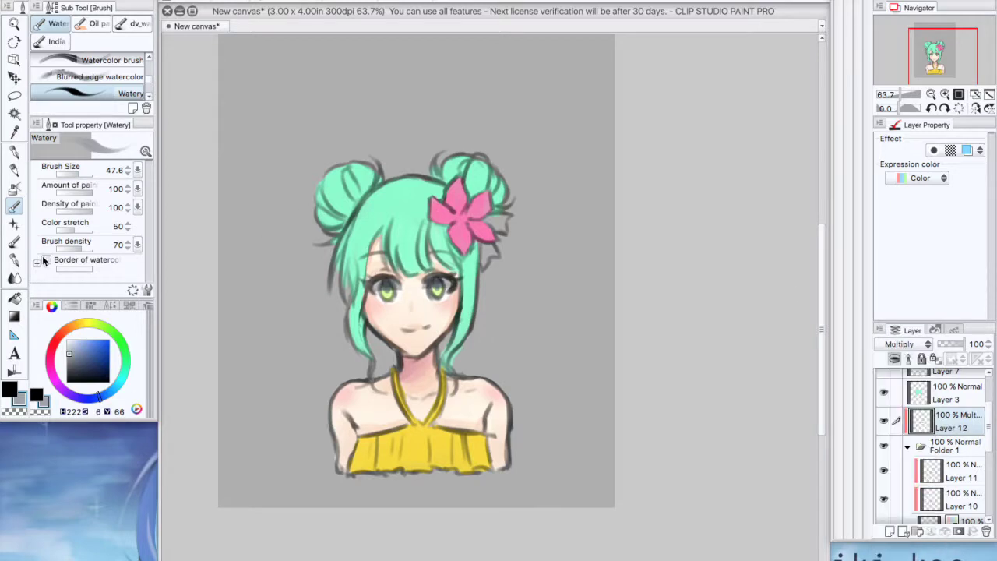
{"action": "left_click", "coordinate": [15, 260]}
{"action": "left_click", "coordinate": [59, 24]}
{"action": "left_click_drag", "start_coordinate": [88, 173], "coordinate": [78, 174]}
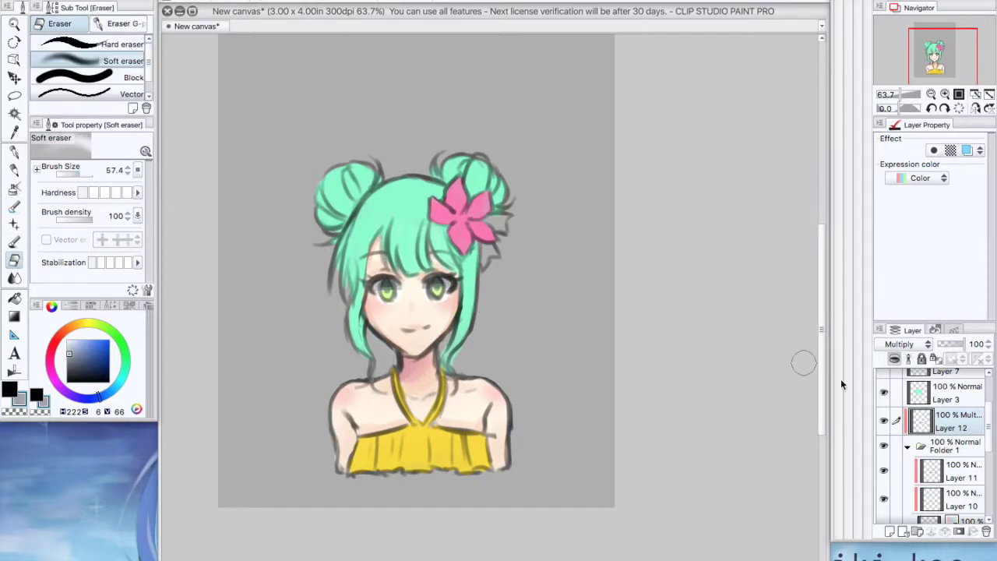
Add a Glow dodge layer above Layer 11 in the eye folder for yellow iris highlights with the Watery brush
{"action": "left_click", "coordinate": [939, 471]}
{"action": "left_click", "coordinate": [889, 531]}
{"action": "left_click", "coordinate": [14, 206]}
{"action": "left_click", "coordinate": [84, 321]}
{"action": "left_click", "coordinate": [80, 340]}
{"action": "left_click", "coordinate": [903, 343]}
{"action": "left_click", "coordinate": [896, 483]}
On a new layer clipped to the hair, airbrush darker green around its edges and sampled skin tone over the bangs at size 146.2
{"action": "left_click", "coordinate": [955, 393]}
{"action": "left_click", "coordinate": [889, 531]}
{"action": "left_click", "coordinate": [894, 358]}
{"action": "left_click", "coordinate": [14, 133]}
{"action": "left_click", "coordinate": [388, 209]}
{"action": "left_click", "coordinate": [14, 188]}
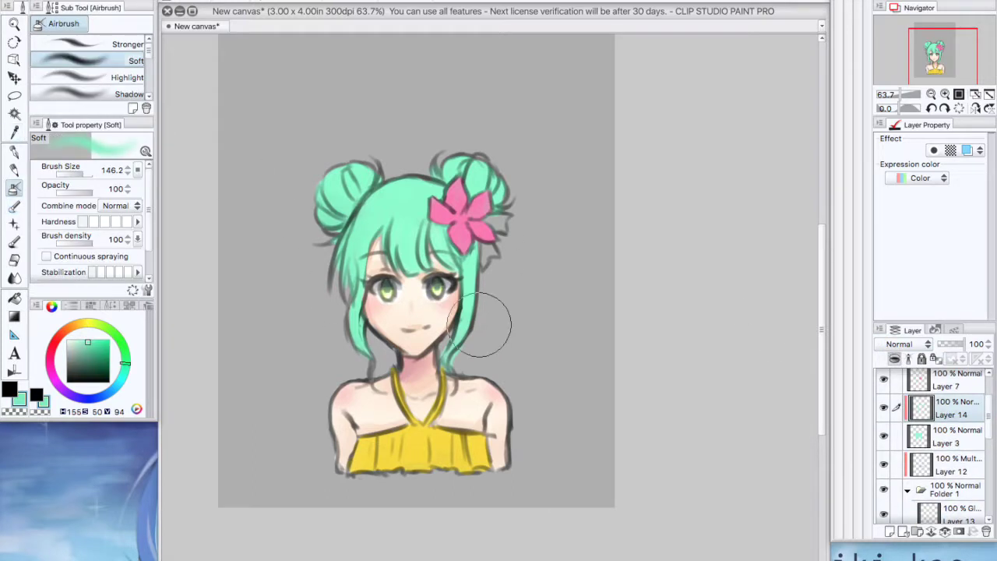
{"action": "left_click", "coordinate": [85, 350]}
{"action": "left_click_drag", "start_coordinate": [333, 234], "coordinate": [335, 315]}
{"action": "left_click_drag", "start_coordinate": [486, 234], "coordinate": [420, 170]}
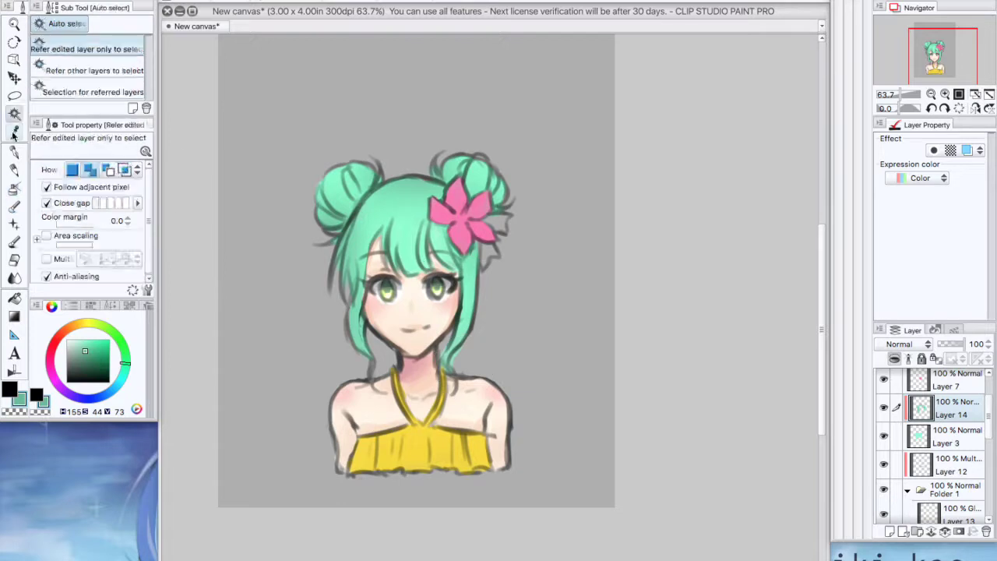
{"action": "left_click", "coordinate": [421, 261], "text": "alt"}
{"action": "left_click_drag", "start_coordinate": [437, 268], "coordinate": [401, 272]}
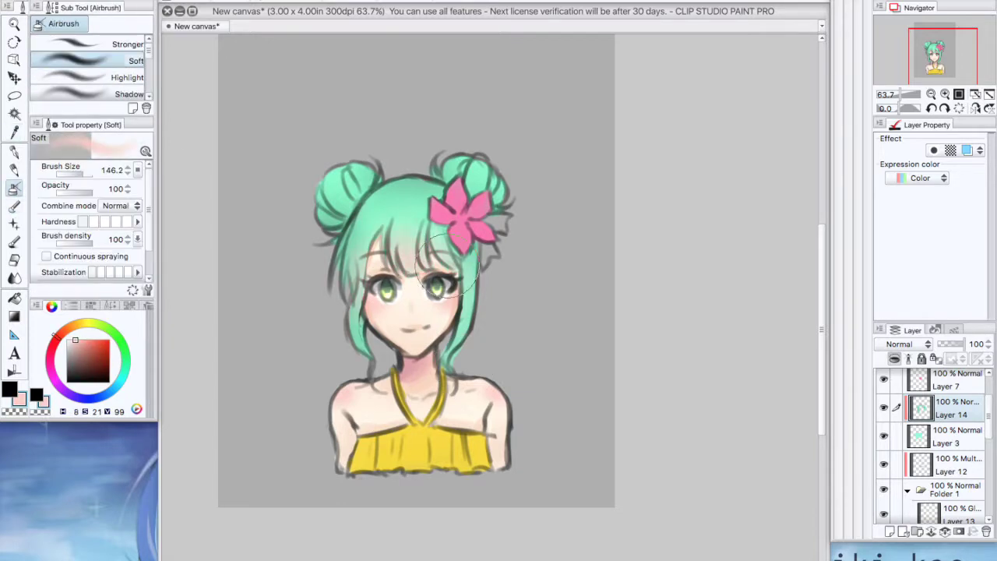
Shade the hair strands grey-green with an 83.5 Watery brush on a new clipped Multiply layer
{"action": "left_click", "coordinate": [889, 531]}
{"action": "left_click", "coordinate": [894, 358]}
{"action": "left_click", "coordinate": [14, 206]}
{"action": "left_click_drag", "start_coordinate": [78, 174], "coordinate": [81, 174]}
{"action": "left_click", "coordinate": [121, 344]}
{"action": "left_click", "coordinate": [71, 349]}
{"action": "left_click", "coordinate": [903, 344]}
{"action": "left_click", "coordinate": [892, 385]}
{"action": "left_click_drag", "start_coordinate": [356, 220], "coordinate": [359, 262]}
{"action": "mouse_move", "coordinate": [374, 206]}
{"action": "left_mouse_down"}
{"action": "mouse_move", "coordinate": [398, 186]}
{"action": "mouse_move", "coordinate": [427, 197]}
{"action": "mouse_move", "coordinate": [391, 189]}
{"action": "mouse_move", "coordinate": [388, 248]}
{"action": "mouse_move", "coordinate": [414, 201]}
{"action": "left_mouse_up"}
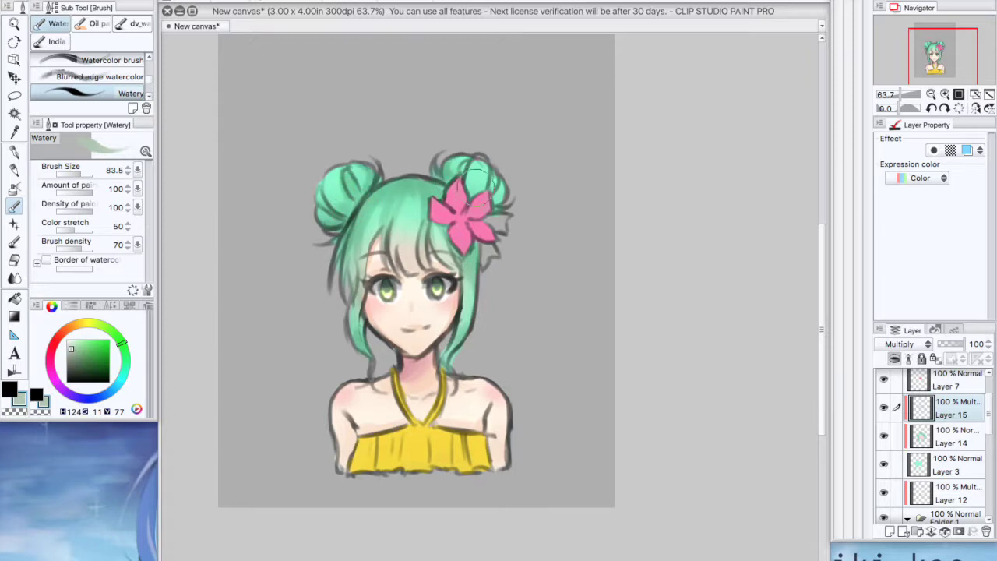
Add a clipped layer in Add mode and paint pale yellow highlights on the hair and buns with an 83.5 Watery brush
{"action": "left_click", "coordinate": [889, 531]}
{"action": "left_click", "coordinate": [14, 189]}
{"action": "left_click", "coordinate": [84, 322]}
{"action": "left_click", "coordinate": [81, 342]}
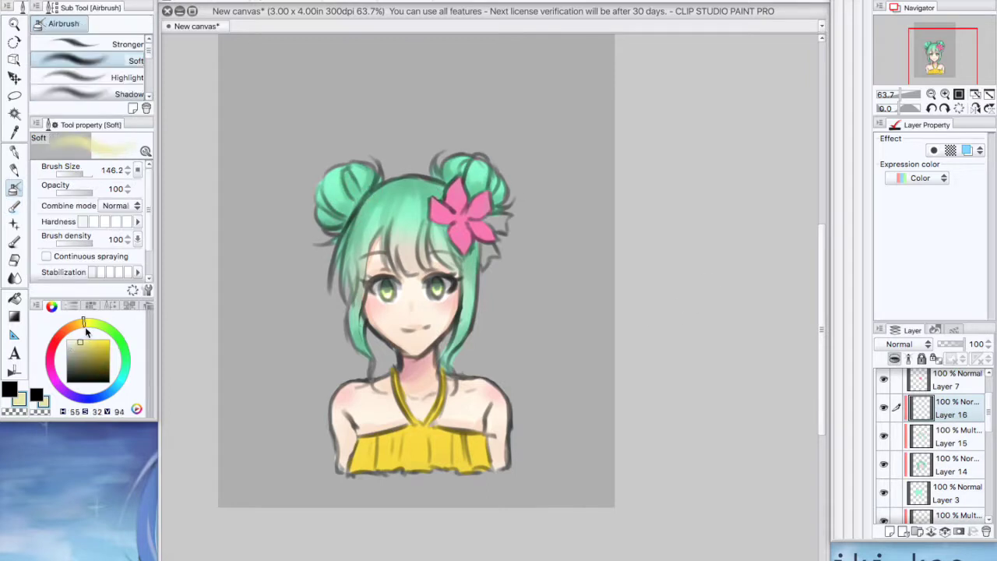
{"action": "left_click", "coordinate": [903, 343]}
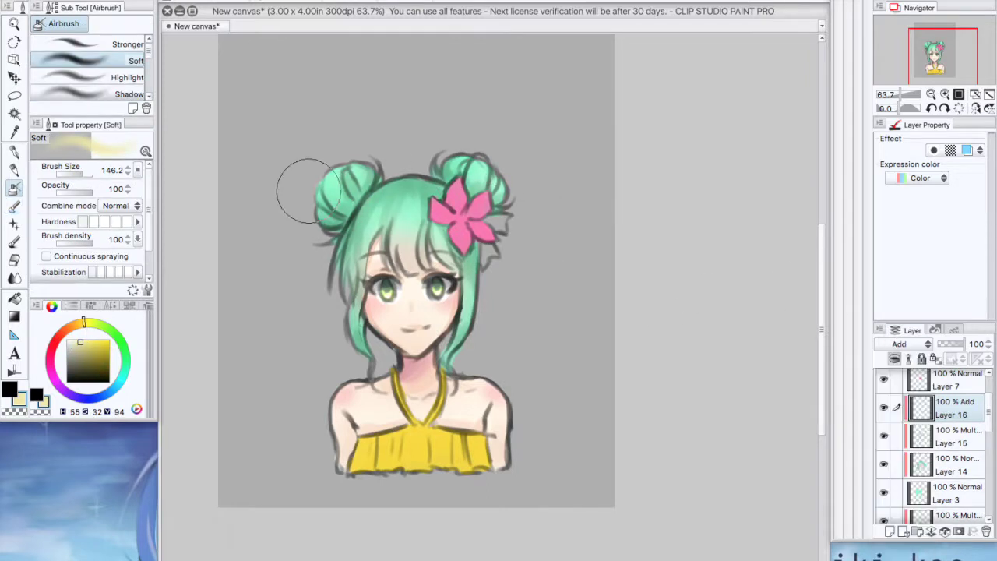
{"action": "left_click", "coordinate": [14, 207]}
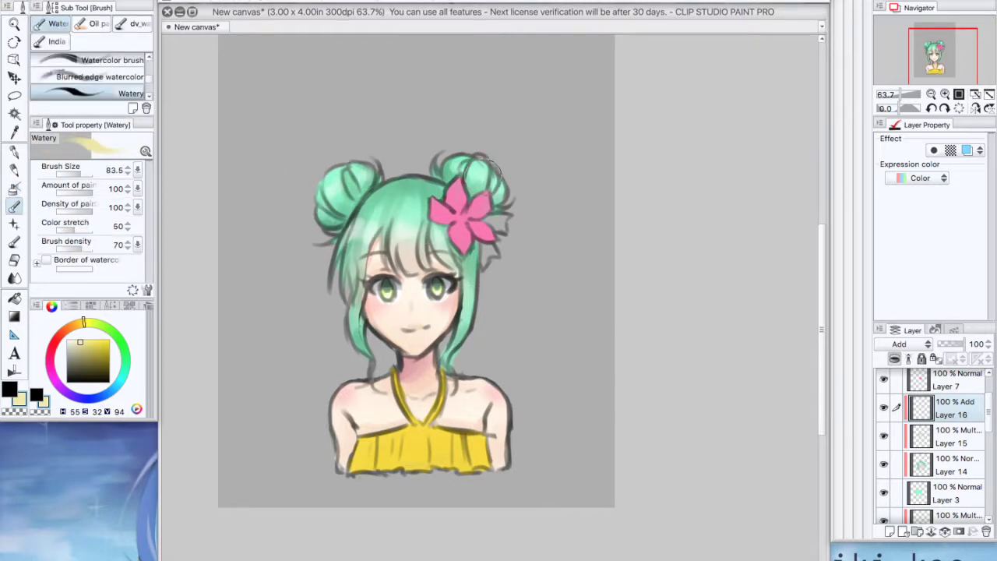
Shade the flower petals with muted pink tones on a new clipped Multiply layer using an 83.5 Watery brush
{"action": "left_click", "coordinate": [890, 531]}
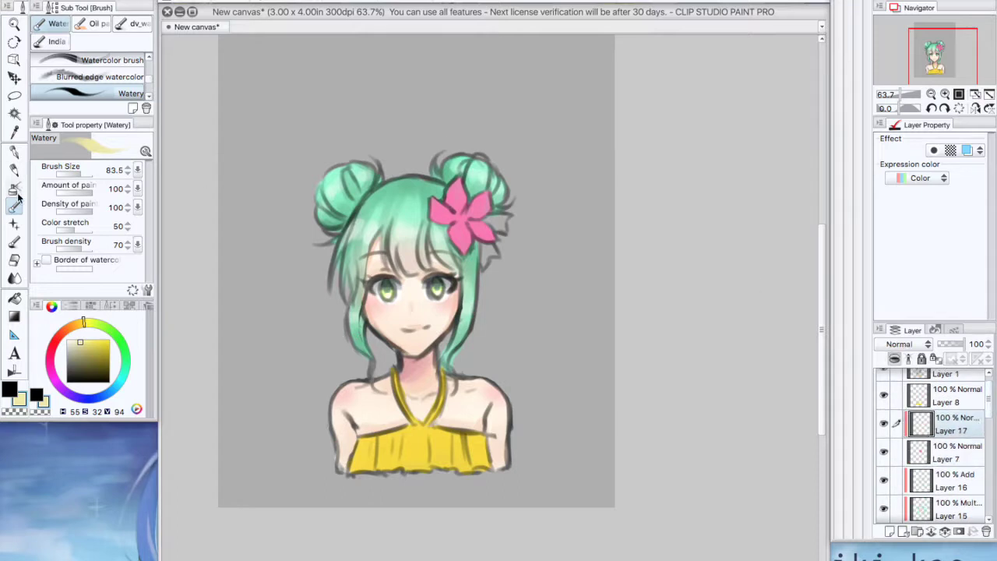
{"action": "left_click", "coordinate": [55, 337]}
{"action": "left_click", "coordinate": [80, 349]}
{"action": "left_click", "coordinate": [906, 345]}
{"action": "left_click", "coordinate": [900, 367]}
{"action": "left_click", "coordinate": [70, 345]}
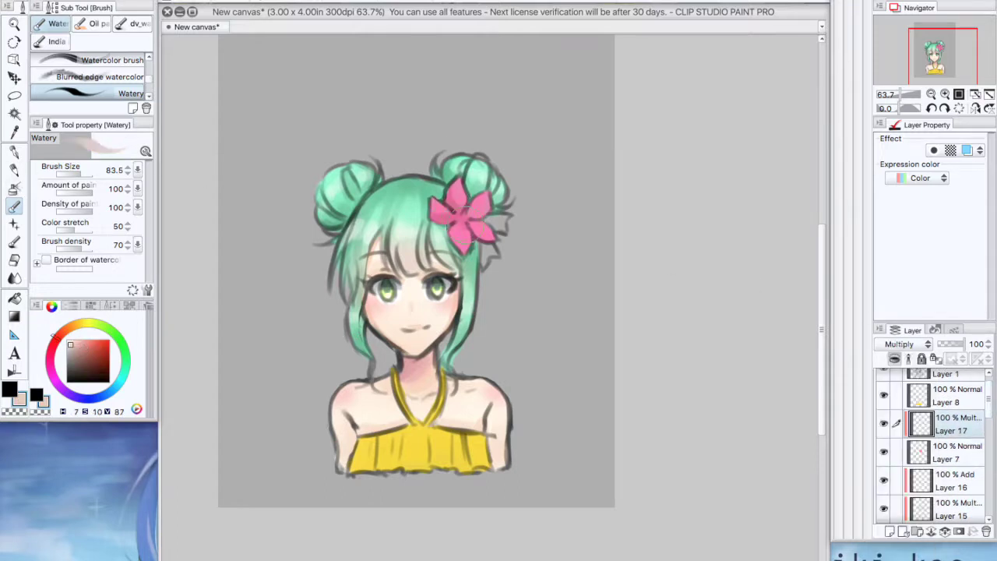
{"action": "left_click", "coordinate": [14, 187]}
{"action": "left_click", "coordinate": [236, 2]}
{"action": "left_click", "coordinate": [14, 206]}
{"action": "left_click", "coordinate": [71, 341]}
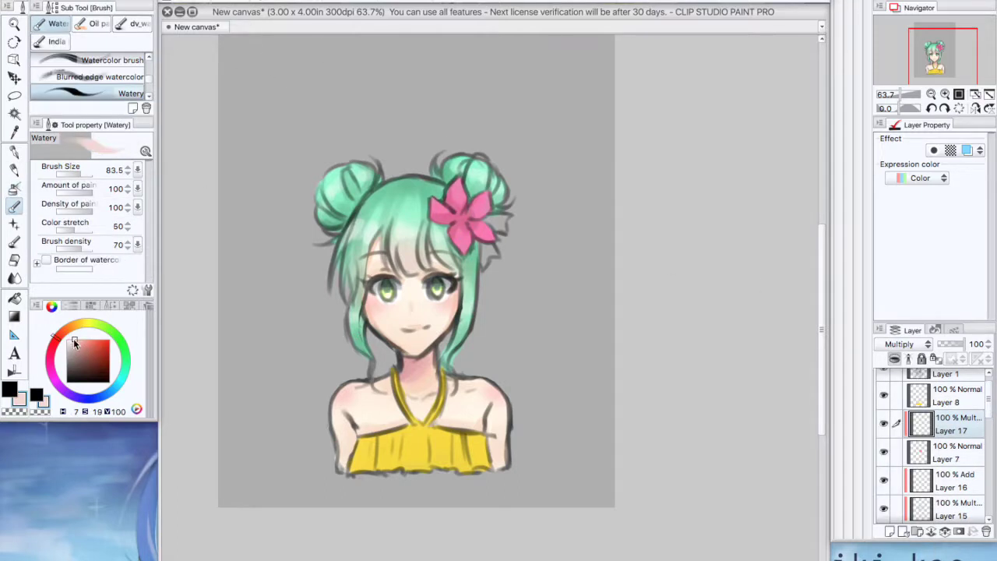
Add another clipped layer above the flower, paint pale pink petal highlights at size 69.2, and set it to Overlay
{"action": "left_click", "coordinate": [889, 531]}
{"action": "left_click", "coordinate": [893, 359]}
{"action": "key", "text": "bracketleft"}
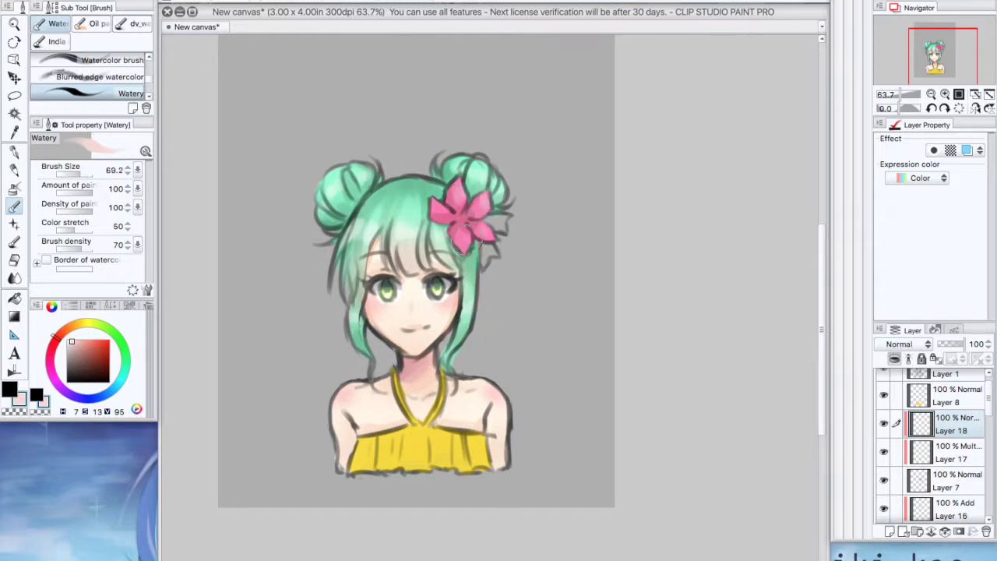
{"action": "key", "text": "b"}
{"action": "left_click", "coordinate": [906, 343]}
{"action": "left_click", "coordinate": [895, 510]}
Paint the folds of the yellow top in orange, shifted from its sampled color, on a new layer clipped above it
{"action": "key", "text": "ctrl+shift+n"}
{"action": "left_click_drag", "start_coordinate": [954, 430], "coordinate": [954, 393]}
{"action": "left_click", "coordinate": [894, 358]}
{"action": "left_click", "coordinate": [14, 132]}
{"action": "left_click", "coordinate": [370, 452]}
{"action": "left_click", "coordinate": [90, 346]}
{"action": "left_click", "coordinate": [72, 324]}
{"action": "left_click", "coordinate": [14, 207]}
{"action": "mouse_move", "coordinate": [377, 436]}
{"action": "left_mouse_down"}
{"action": "mouse_move", "coordinate": [375, 465]}
{"action": "mouse_move", "coordinate": [407, 450]}
{"action": "mouse_move", "coordinate": [402, 470]}
{"action": "mouse_move", "coordinate": [438, 435]}
{"action": "mouse_move", "coordinate": [462, 436]}
{"action": "mouse_move", "coordinate": [469, 471]}
{"action": "left_mouse_up"}
{"action": "key", "text": "b"}
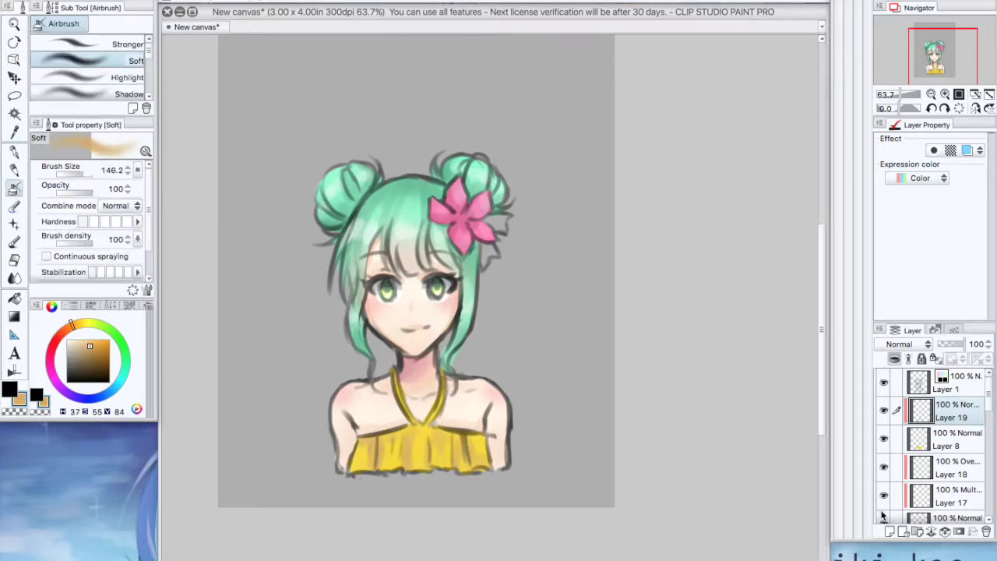
Add a Multiply layer clipped to the yellow top for further shading in tan with the soft airbrush
{"action": "key", "text": "ctrl+shift+n"}
{"action": "left_click", "coordinate": [905, 343]}
{"action": "left_click", "coordinate": [895, 386]}
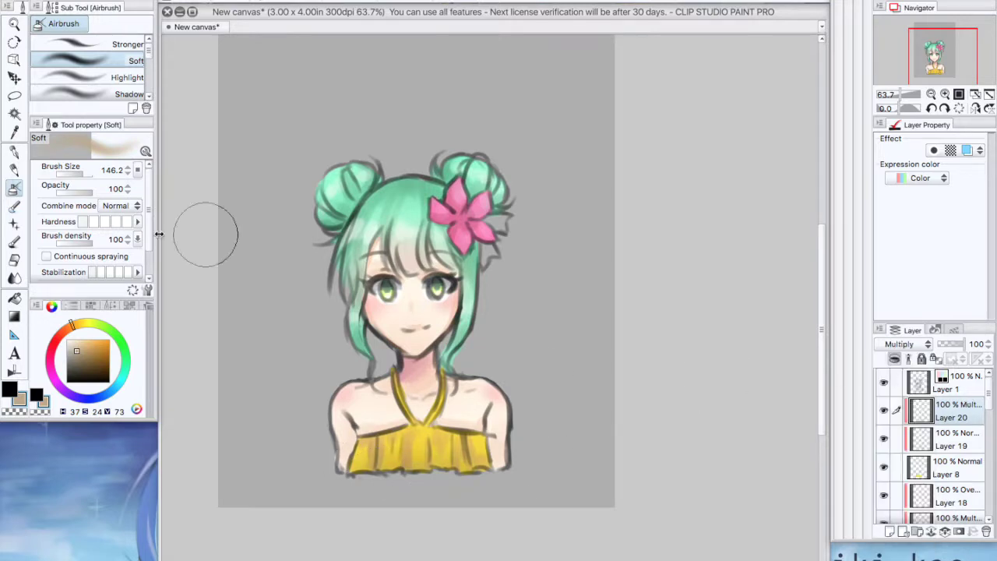
Draw white highlights across the bangs and in both eyes on a new top layer with a 39.5 Mapping pen
{"action": "key", "text": "i"}
{"action": "key", "text": "ctrl+shift+n"}
{"action": "left_click", "coordinate": [69, 342]}
{"action": "key", "text": "p"}
{"action": "left_click", "coordinate": [66, 339]}
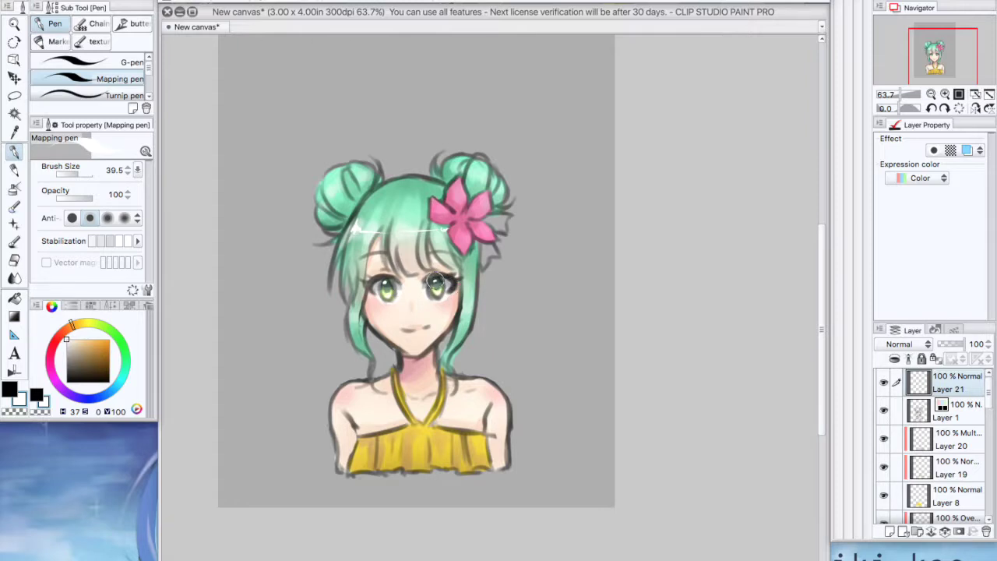
{"action": "left_click", "coordinate": [902, 94]}
{"action": "left_click", "coordinate": [883, 383]}
{"action": "left_click", "coordinate": [883, 382]}
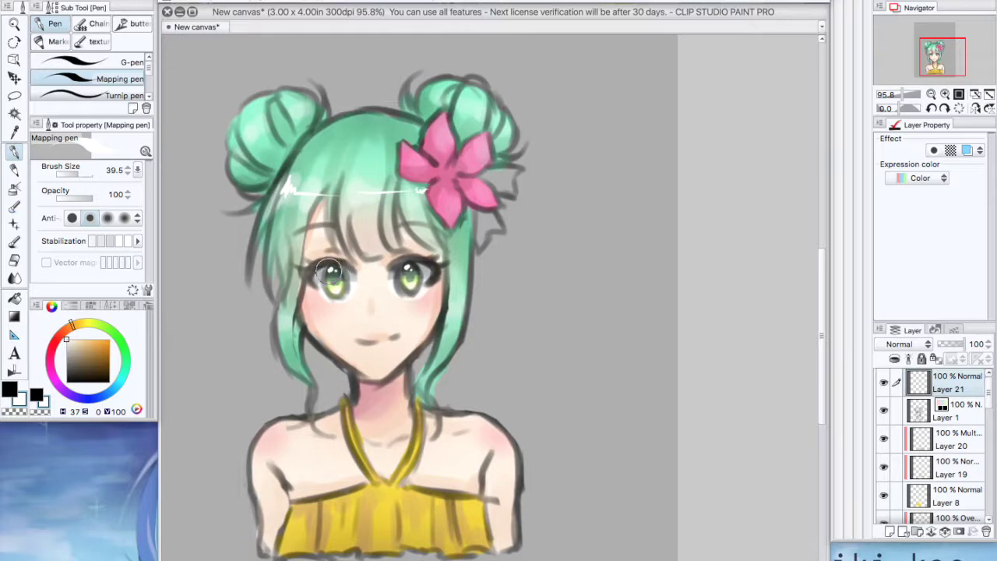
{"action": "left_click_drag", "start_coordinate": [897, 109], "coordinate": [899, 109]}
Paint the pieces behind the flower white on a new layer at size 57.4 and move that layer below the sketch
{"action": "left_click", "coordinate": [900, 94]}
{"action": "left_click", "coordinate": [932, 56]}
{"action": "left_click", "coordinate": [889, 531]}
{"action": "left_click", "coordinate": [80, 173]}
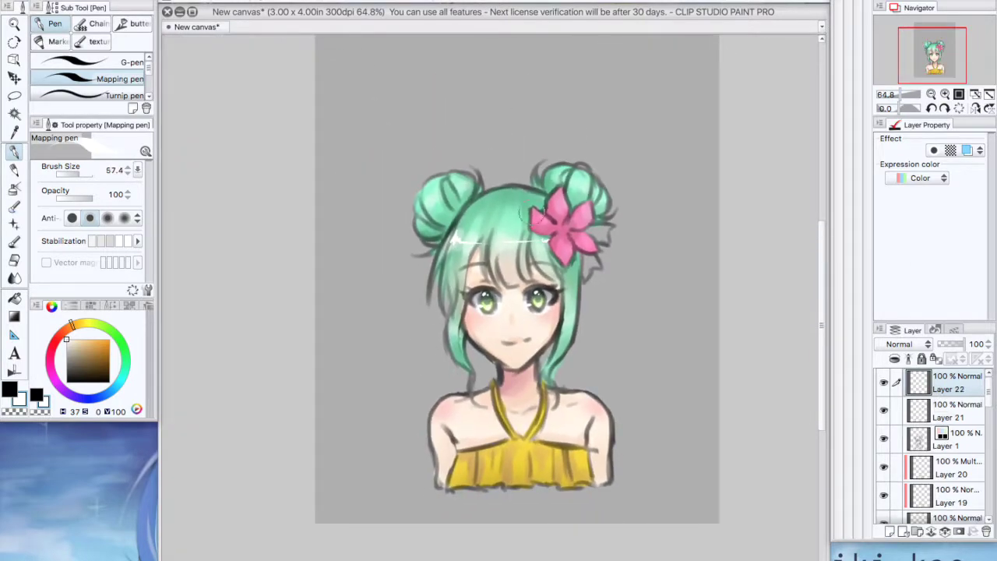
{"action": "left_click_drag", "start_coordinate": [949, 383], "coordinate": [949, 421]}
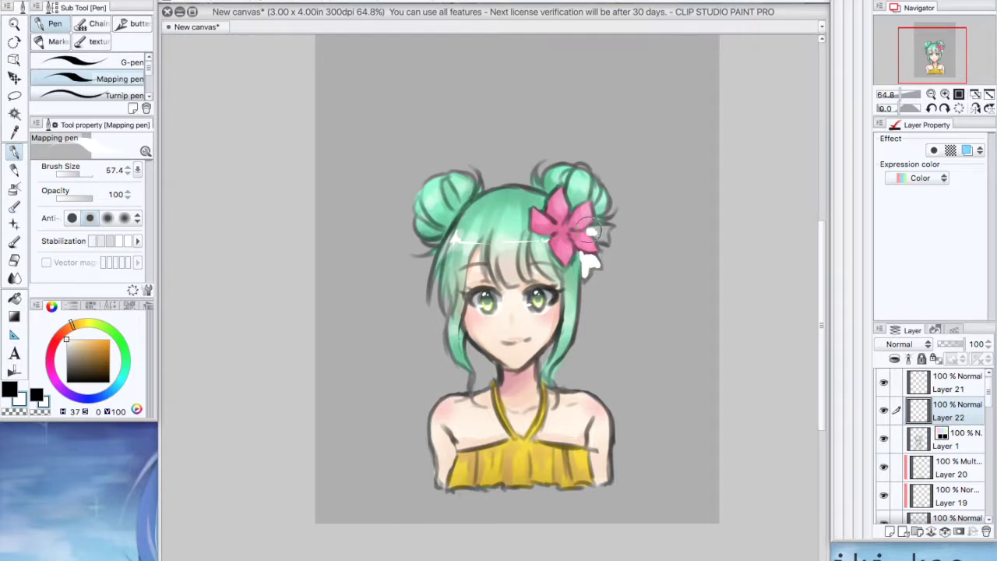
{"action": "left_click_drag", "start_coordinate": [917, 418], "coordinate": [917, 448]}
{"action": "key", "text": "e"}
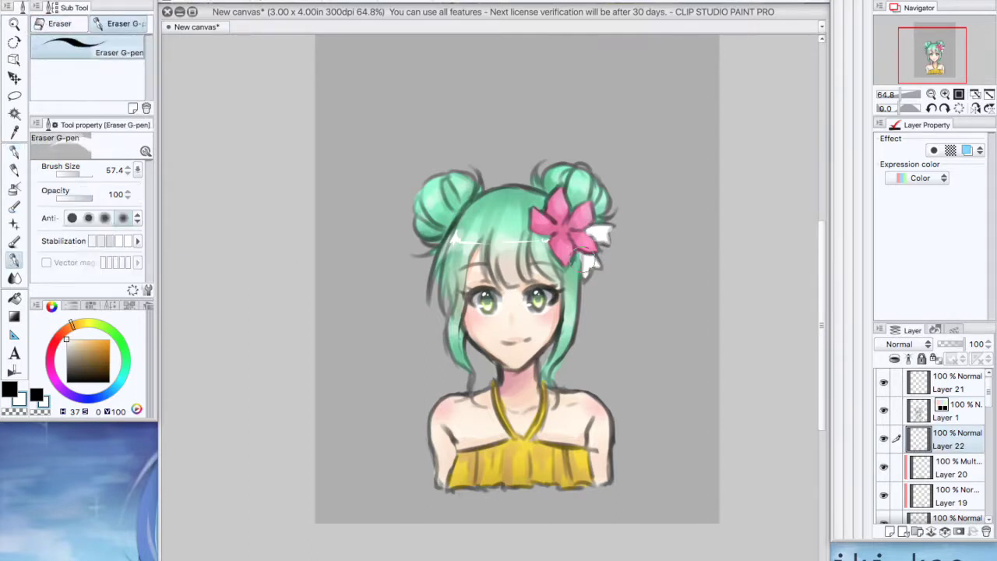
Set the white flower-piece layer to Screen mode at 35% opacity
{"action": "left_click", "coordinate": [924, 346]}
{"action": "left_click", "coordinate": [907, 440]}
{"action": "left_click", "coordinate": [948, 343]}
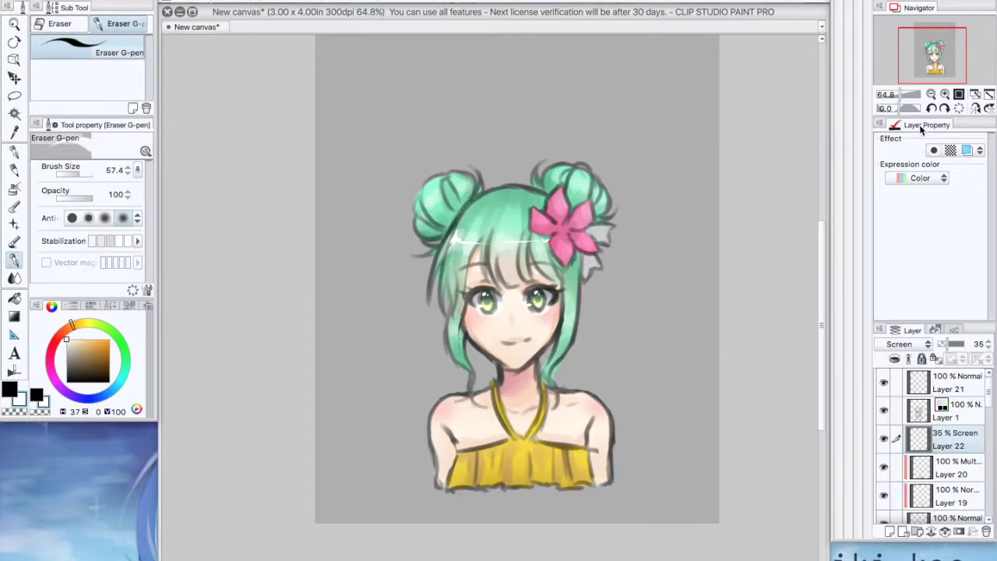
On a new layer above the grey background, make an elliptical selection and fill it with light yellow-green based on the sampled eye color
{"action": "left_click", "coordinate": [937, 55]}
{"action": "left_click", "coordinate": [889, 531]}
{"action": "mouse_move", "coordinate": [952, 448]}
{"action": "left_mouse_down"}
{"action": "mouse_move", "coordinate": [952, 527]}
{"action": "mouse_move", "coordinate": [952, 471]}
{"action": "left_mouse_up"}
{"action": "left_click", "coordinate": [14, 96]}
{"action": "left_click", "coordinate": [81, 63]}
{"action": "left_click_drag", "start_coordinate": [311, 268], "coordinate": [561, 510]}
{"action": "left_click", "coordinate": [14, 132]}
{"action": "left_click", "coordinate": [441, 311]}
{"action": "left_click", "coordinate": [481, 528]}
{"action": "left_click", "coordinate": [82, 339]}
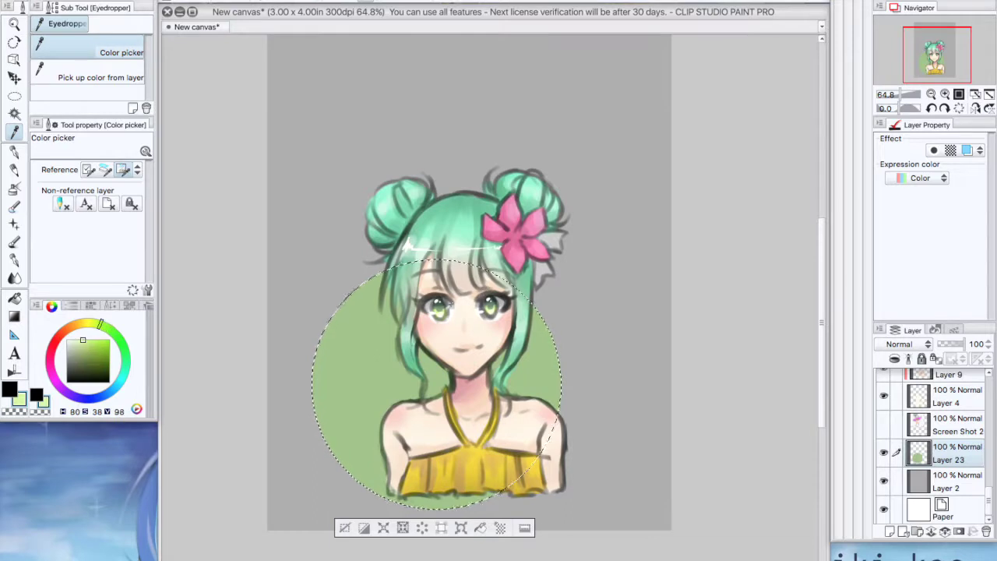
{"action": "left_click", "coordinate": [480, 528]}
Center the green circle behind the girl, clear the selection, and hide the grey background layer
{"action": "left_click", "coordinate": [461, 528]}
{"action": "left_click_drag", "start_coordinate": [483, 443], "coordinate": [510, 414]}
{"action": "key", "text": "super+d"}
{"action": "left_click", "coordinate": [561, 220]}
{"action": "left_click", "coordinate": [883, 481]}
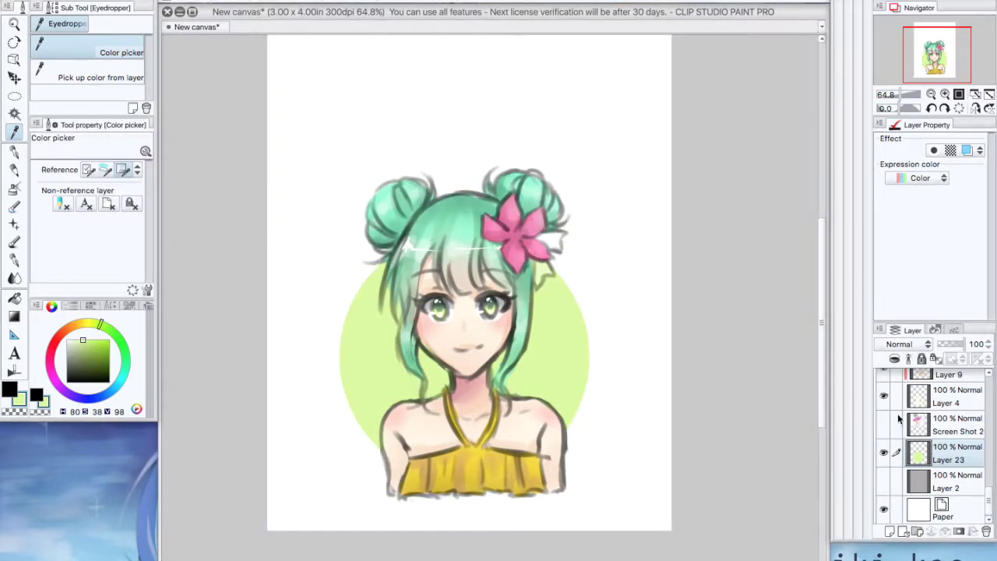
Add a new layer at the very top of the layer stack, above the topmost drawing layer
{"action": "left_click_drag", "start_coordinate": [989, 490], "coordinate": [989, 380]}
{"action": "left_click", "coordinate": [958, 389]}
{"action": "left_click", "coordinate": [889, 531]}
Paint a small coral-pink heart on the green circle beside the girl with the Mapping pen at size 57.4
{"action": "left_click", "coordinate": [68, 341]}
{"action": "left_click", "coordinate": [14, 152]}
{"action": "left_click", "coordinate": [79, 175]}
{"action": "left_click", "coordinate": [53, 342]}
{"action": "left_click", "coordinate": [89, 342]}
{"action": "left_click", "coordinate": [71, 332]}
{"action": "left_click", "coordinate": [53, 342]}
{"action": "left_click", "coordinate": [89, 344]}
{"action": "left_click", "coordinate": [85, 343]}
{"action": "left_click_drag", "start_coordinate": [561, 348], "coordinate": [578, 342]}
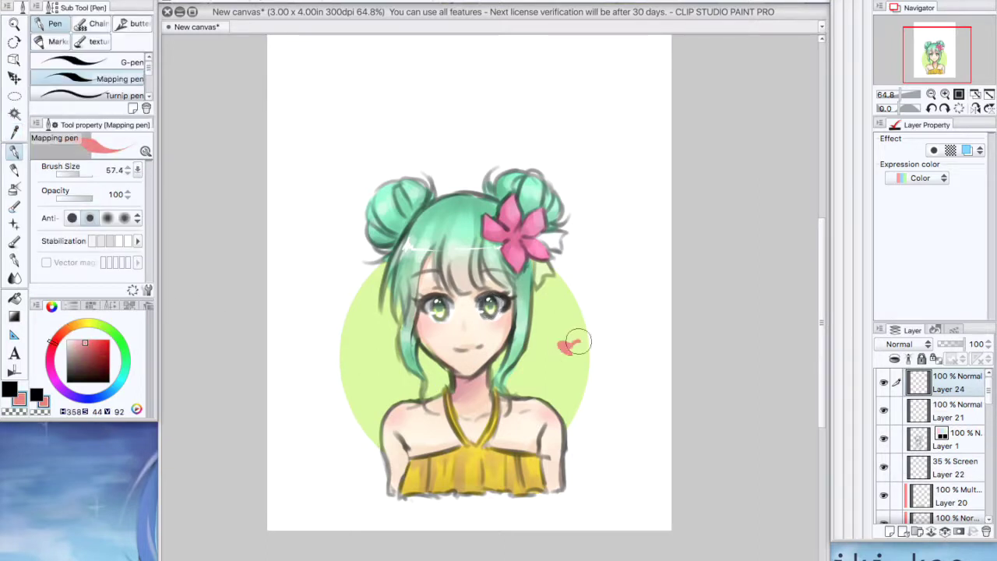
Sign the artist's handle in dark grey along the circle's edge by the girl's shoulder, with the Mapping pen at size 32.8
{"action": "left_click", "coordinate": [80, 175]}
{"action": "left_click", "coordinate": [77, 175]}
{"action": "left_click", "coordinate": [69, 369]}
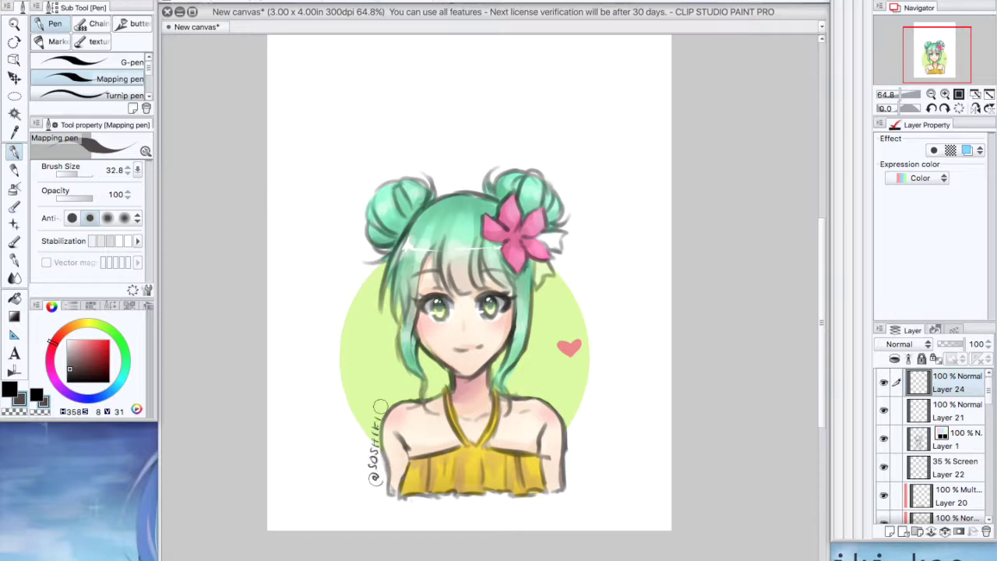
Save the drawing to the Desktop as "sakuya soft" in CLIP STUDIO PAINT format
{"action": "key", "text": "super+s"}
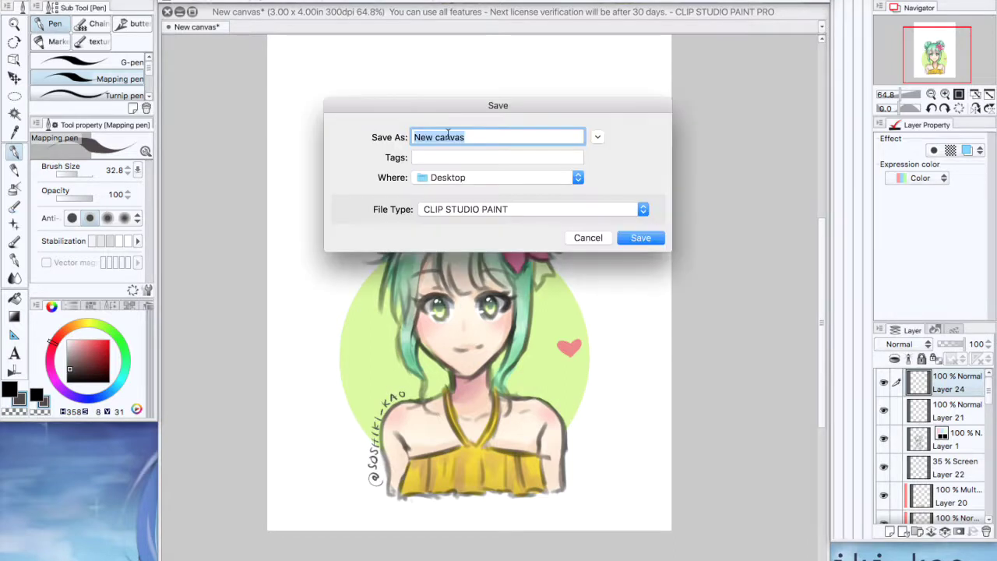
{"action": "type", "text": "sakuya so"}
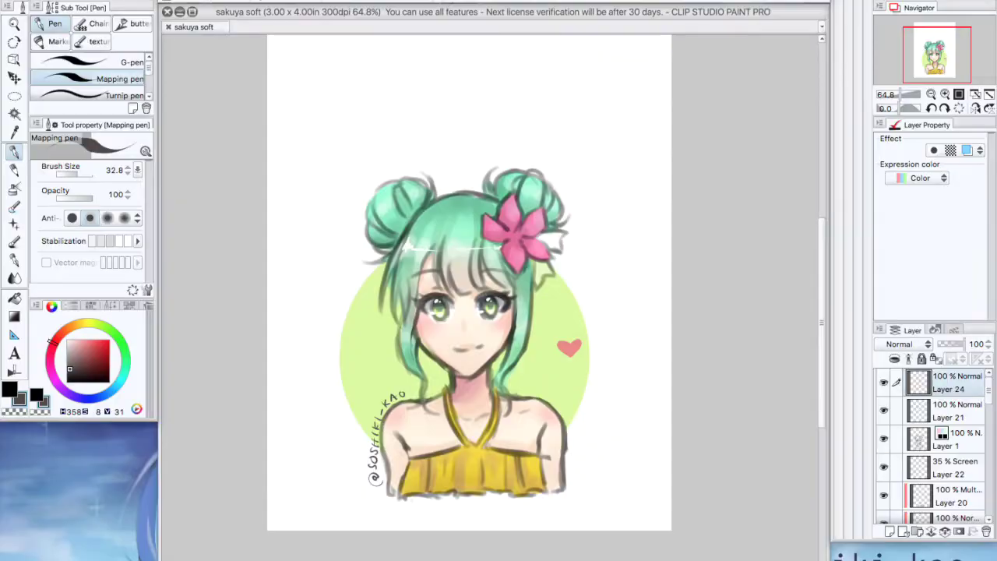